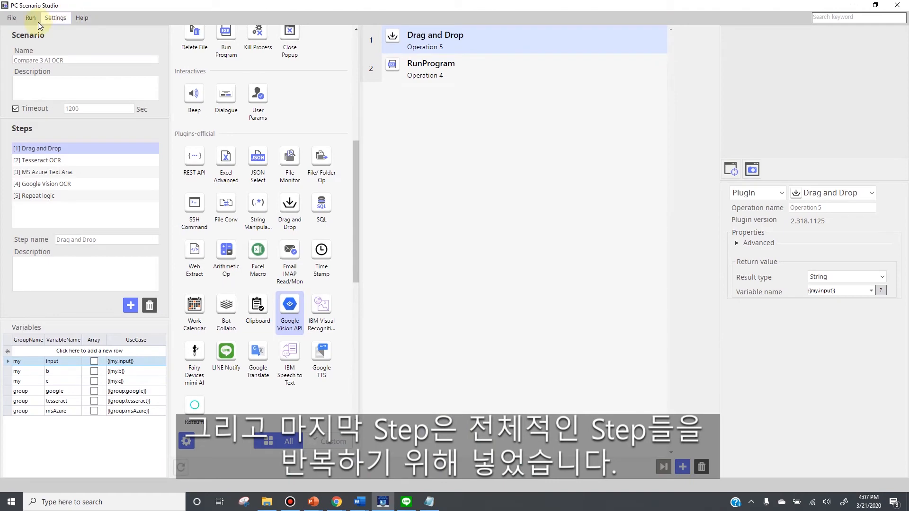
Test-run the Compare 3 AI OCR scenario and supply 12310.jpg from the Compare OCR folder in the file-drop window.
{"action": "left_click", "coordinate": [30, 18]}
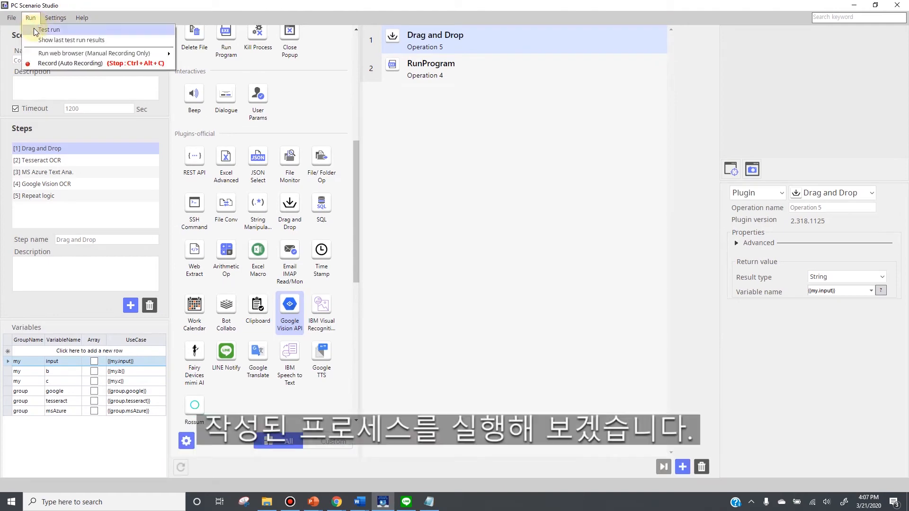
{"action": "left_click", "coordinate": [33, 30]}
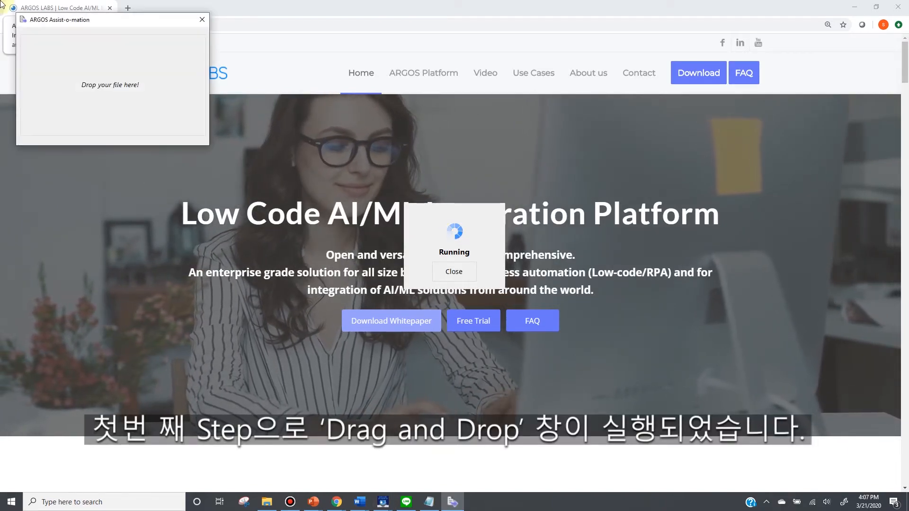
{"action": "left_click_drag", "start_coordinate": [118, 25], "coordinate": [136, 138]}
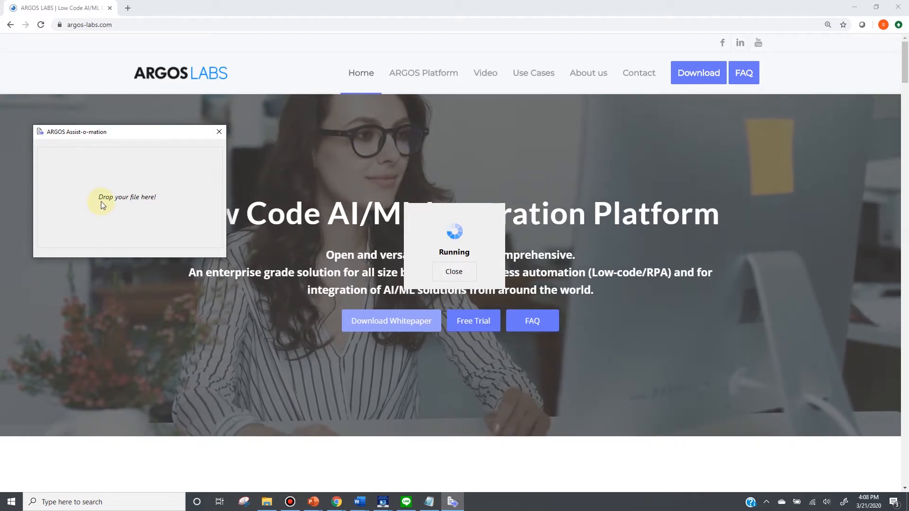
{"action": "left_click", "coordinate": [267, 503]}
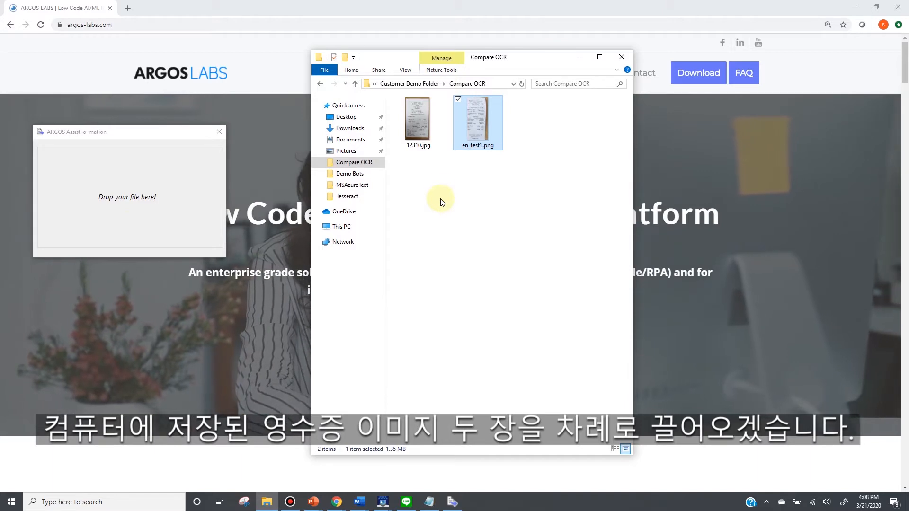
{"action": "left_click_drag", "start_coordinate": [417, 126], "coordinate": [135, 186]}
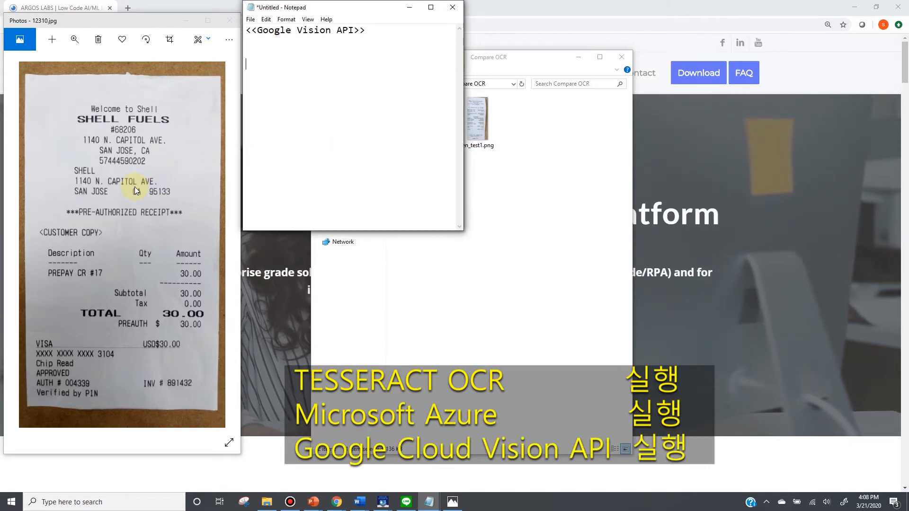
Arrange the Tesseract, Microsoft Azure and Google Vision results for 12310.jpg side by side at full height, each showing its beginning.
{"action": "left_click_drag", "start_coordinate": [441, 206], "coordinate": [494, 401]}
{"action": "left_click_drag", "start_coordinate": [355, 7], "coordinate": [829, 9]}
{"action": "scroll", "coordinate": [852, 33], "scroll_direction": "up", "scroll_amount": 5}
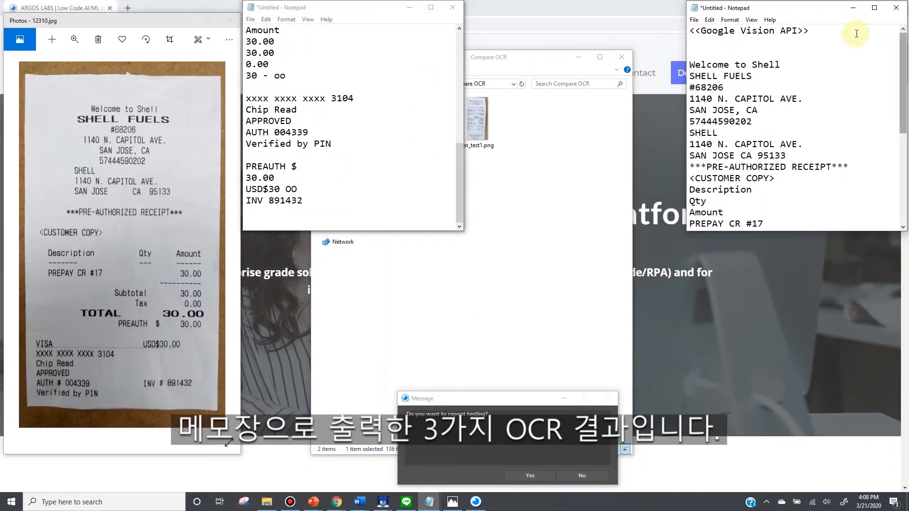
{"action": "double_click", "coordinate": [826, 2]}
{"action": "left_click_drag", "start_coordinate": [358, 8], "coordinate": [585, 8]}
{"action": "left_click", "coordinate": [680, 43]}
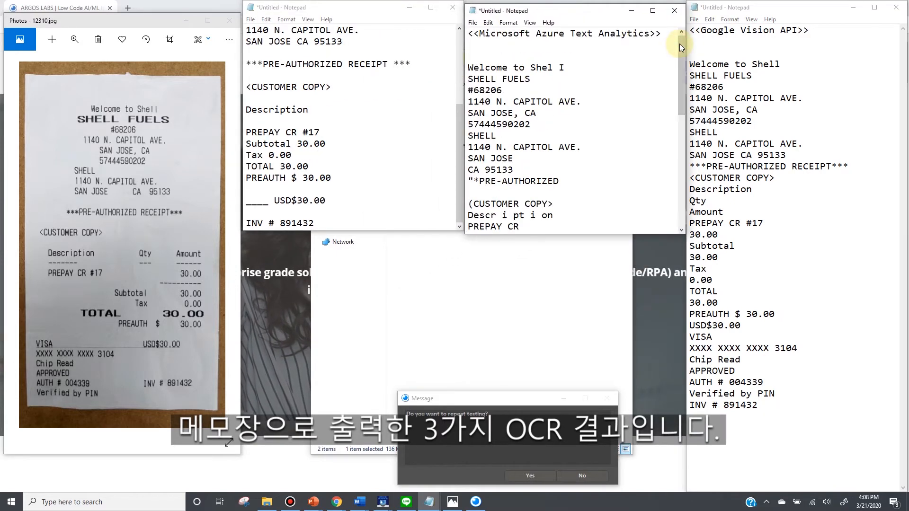
{"action": "double_click", "coordinate": [581, 2]}
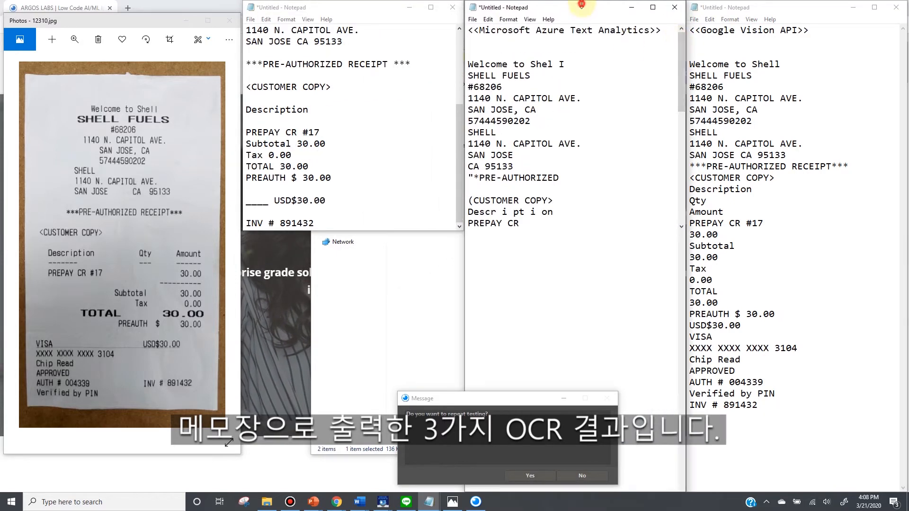
{"action": "left_click", "coordinate": [459, 41]}
{"action": "double_click", "coordinate": [376, 4]}
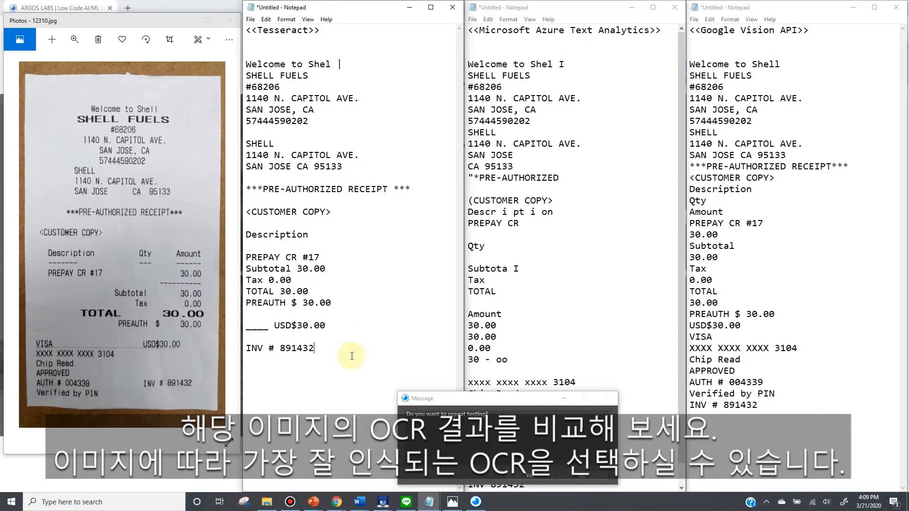
Repeat the OCR test and supply en_test1.png from the Compare OCR folder in the file-drop window.
{"action": "left_click", "coordinate": [268, 502]}
{"action": "mouse_move", "coordinate": [479, 122]}
{"action": "left_mouse_down"}
{"action": "mouse_move", "coordinate": [515, 137]}
{"action": "mouse_move", "coordinate": [484, 136]}
{"action": "left_mouse_up"}
{"action": "left_click", "coordinate": [530, 476]}
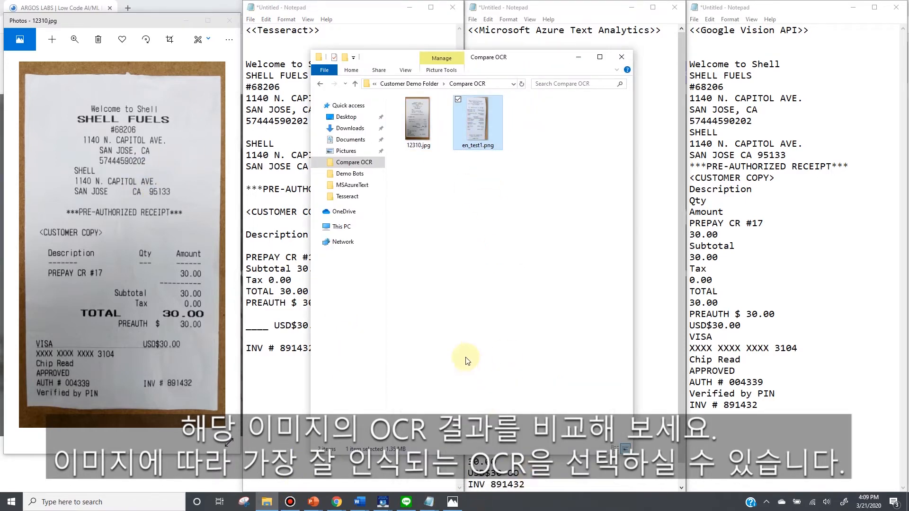
{"action": "left_click_drag", "start_coordinate": [478, 122], "coordinate": [123, 102]}
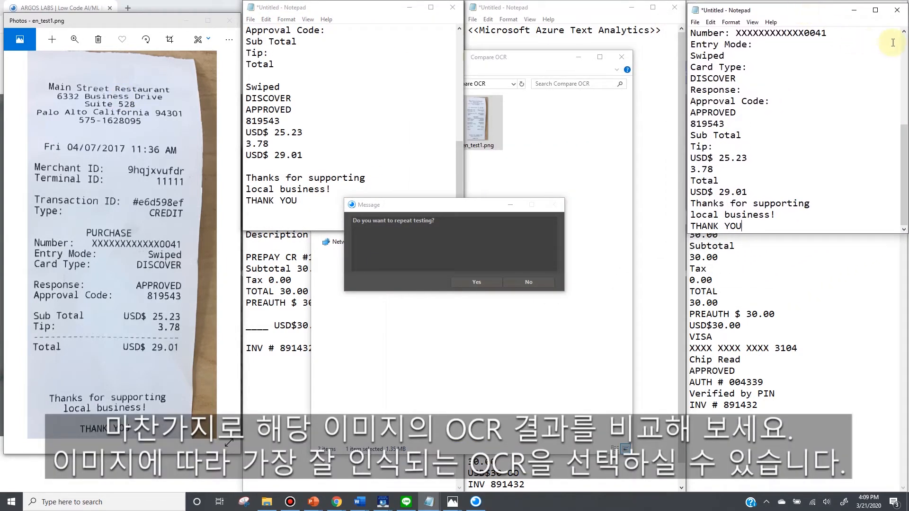
Arrange the three OCR results for en_test1.png side by side at full height and move the repeat prompt out of the way.
{"action": "double_click", "coordinate": [809, 4]}
{"action": "left_click_drag", "start_coordinate": [321, 6], "coordinate": [553, 6]}
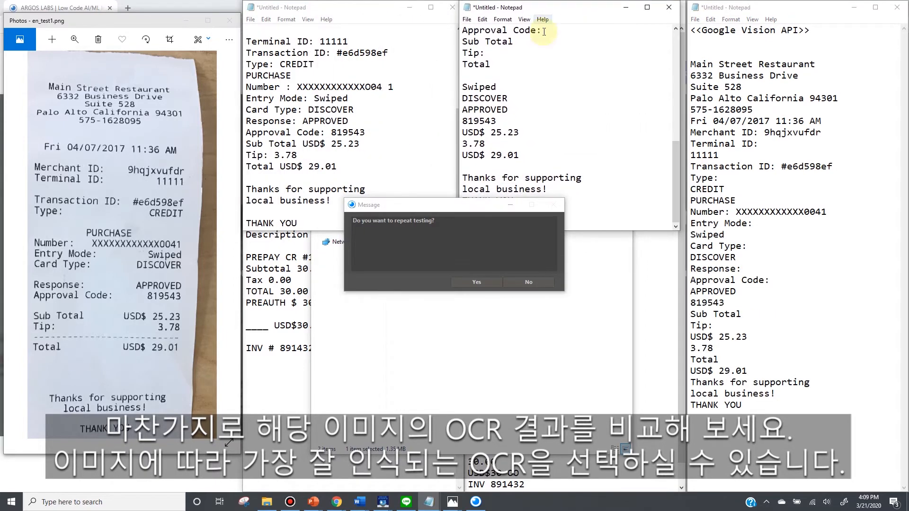
{"action": "scroll", "coordinate": [644, 31], "scroll_direction": "up", "scroll_amount": 8}
{"action": "double_click", "coordinate": [553, 1]}
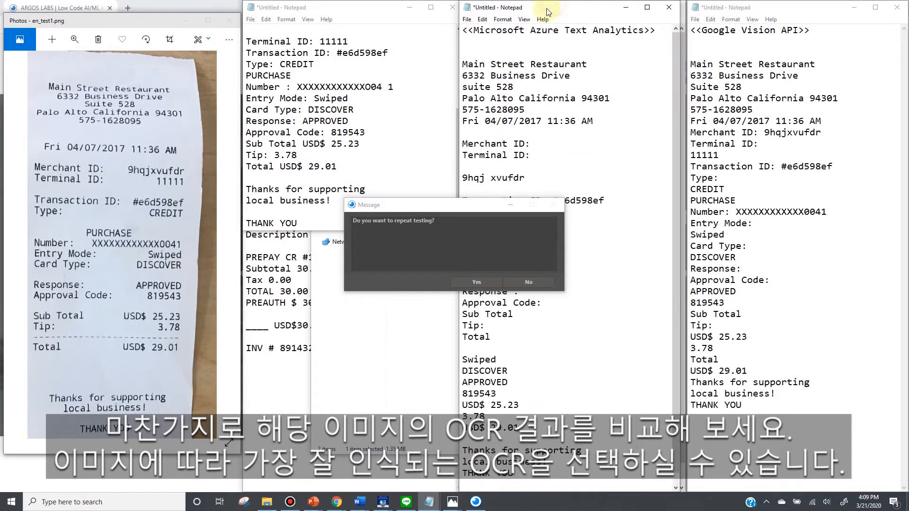
{"action": "left_click", "coordinate": [367, 9]}
{"action": "left_click", "coordinate": [461, 41]}
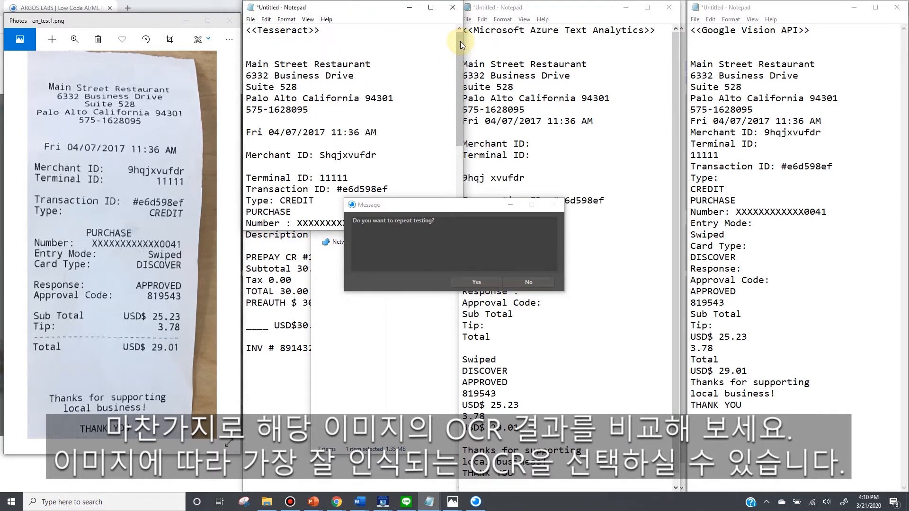
{"action": "double_click", "coordinate": [363, 2]}
{"action": "left_click_drag", "start_coordinate": [431, 207], "coordinate": [332, 391]}
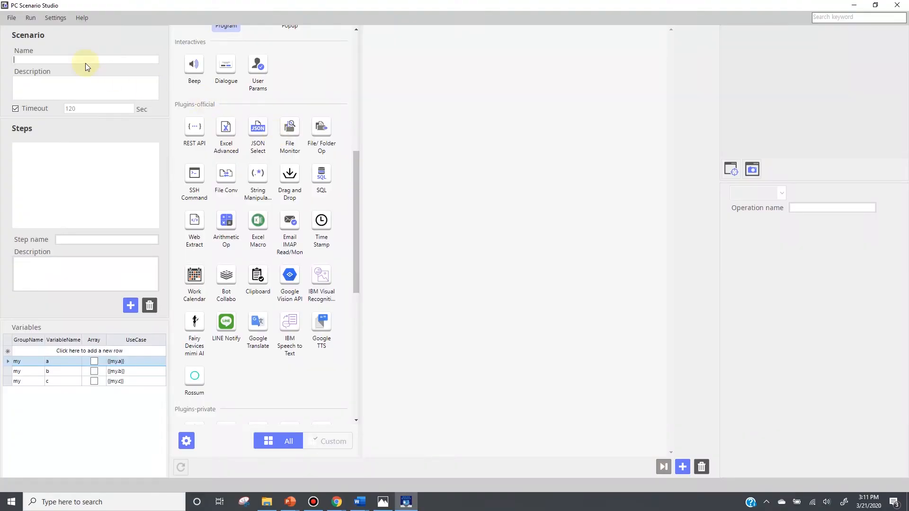
Name the new scenario Compare 3 OCR and add a Drag and Drop operation to it.
{"action": "left_click", "coordinate": [97, 61]}
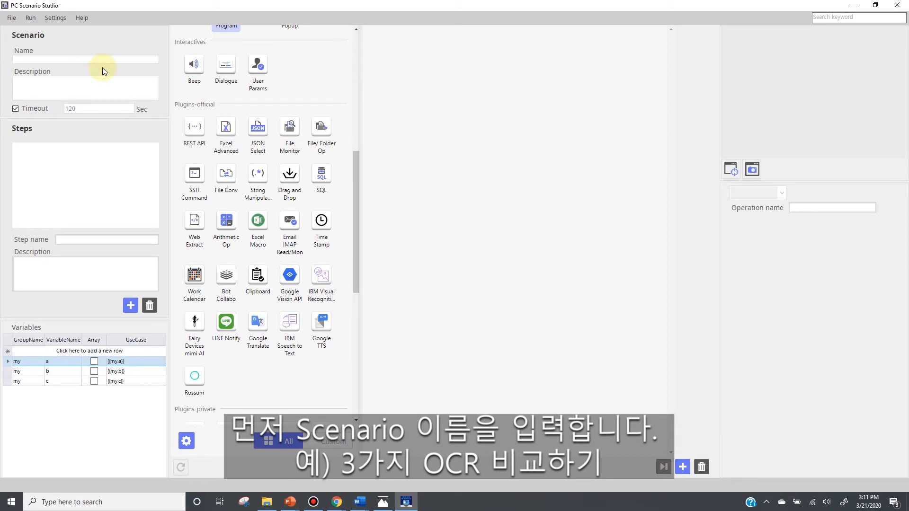
{"action": "type", "text": "Compare 3 OCR"}
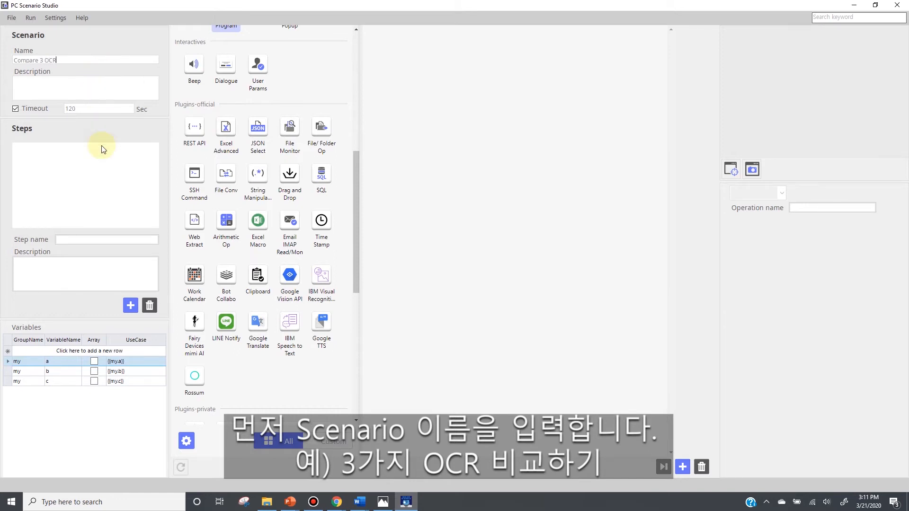
{"action": "left_click_drag", "start_coordinate": [290, 179], "coordinate": [386, 182]}
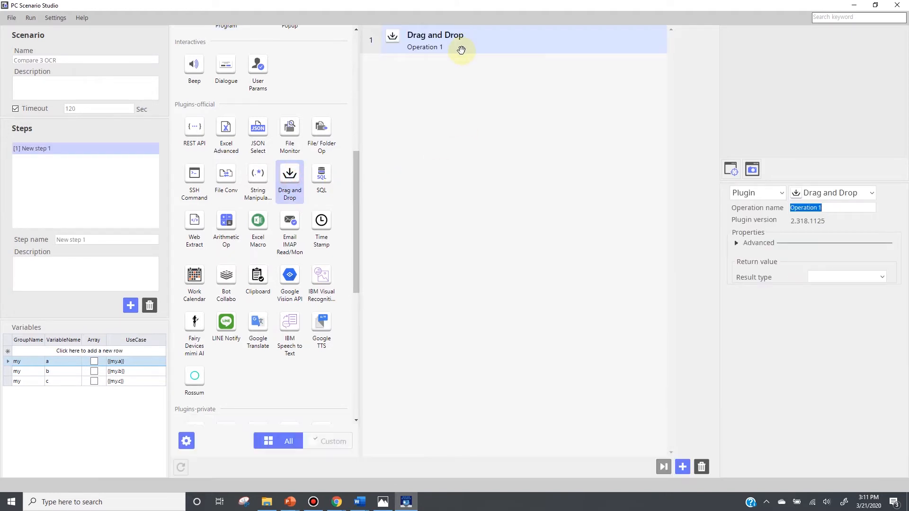
Create a user variable named Input in the variable group called group.
{"action": "left_click", "coordinate": [72, 351]}
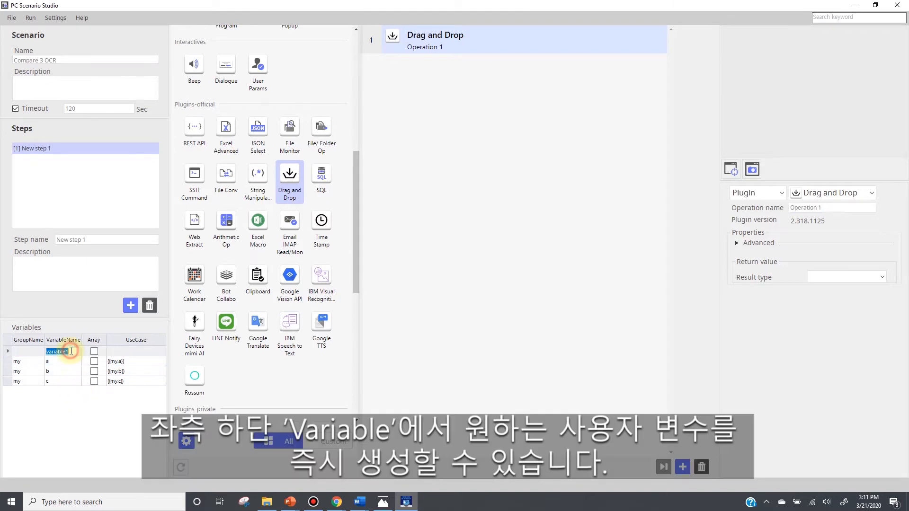
{"action": "type", "text": "Input"}
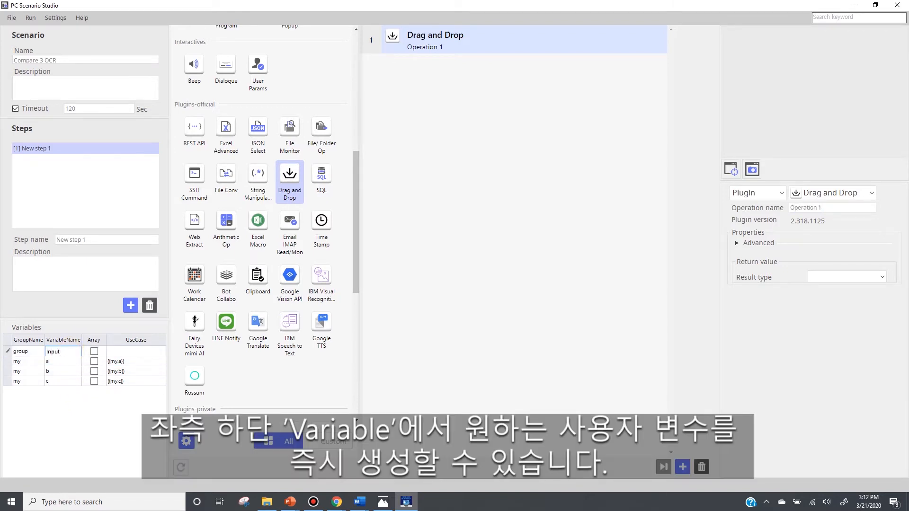
{"action": "left_click", "coordinate": [126, 354]}
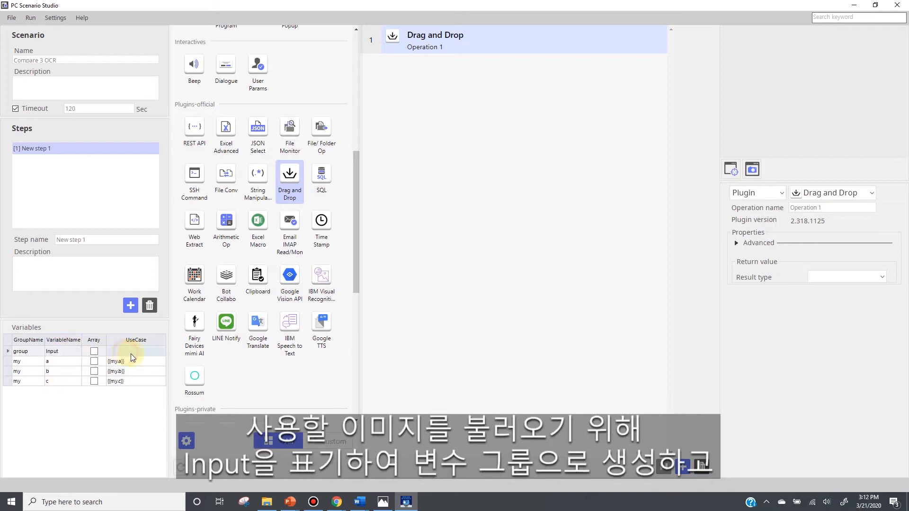
{"action": "left_click", "coordinate": [63, 340]}
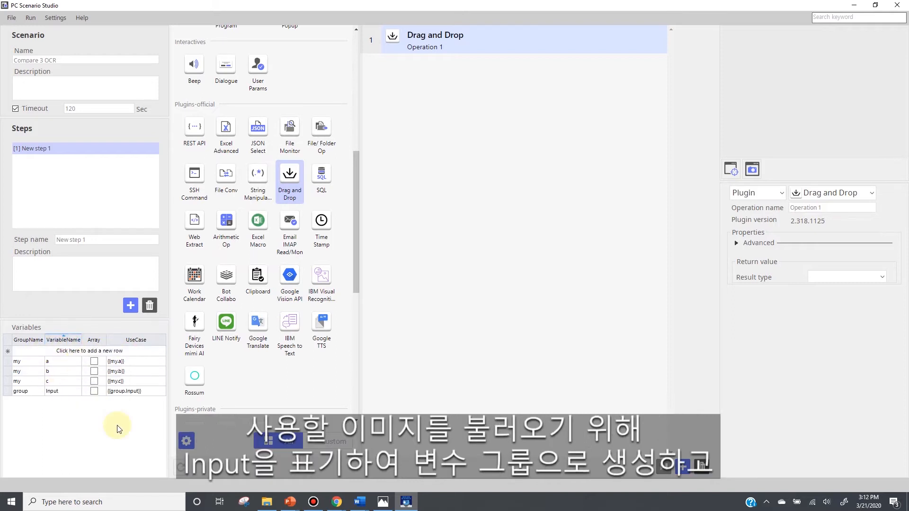
Set the Drag and Drop operation's return value to a String stored in {{group.Input}}.
{"action": "left_click", "coordinate": [881, 278]}
{"action": "left_click", "coordinate": [876, 285]}
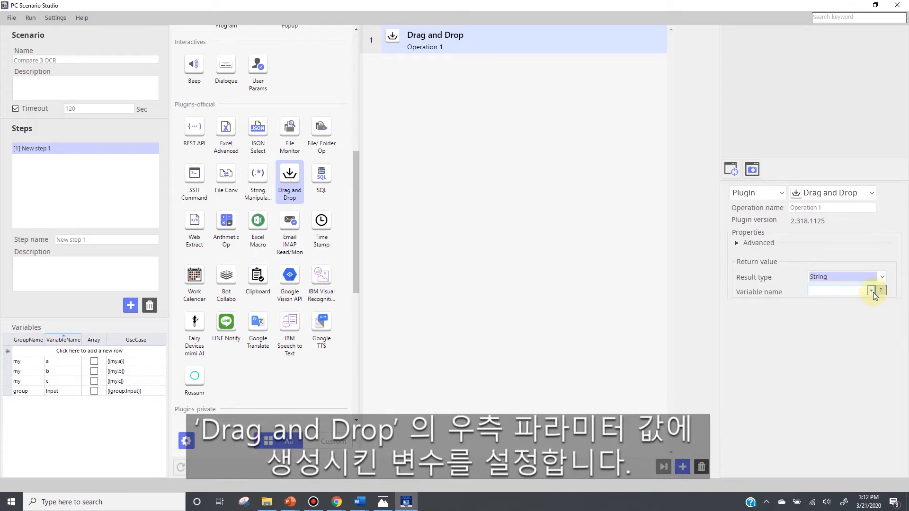
{"action": "left_click", "coordinate": [871, 291]}
{"action": "left_click", "coordinate": [868, 343]}
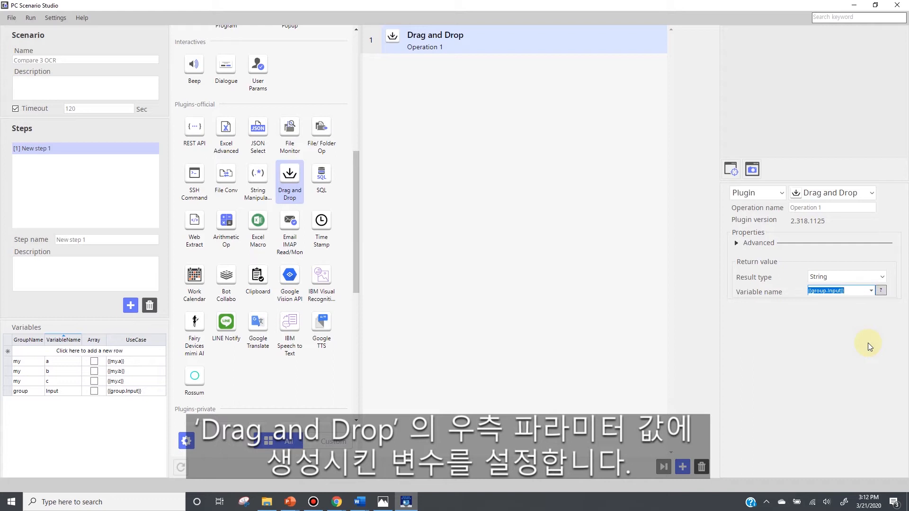
Add a Run Program operation after Drag and Drop and set its file path to {{group.Input}}.
{"action": "left_click_drag", "start_coordinate": [354, 160], "coordinate": [354, 153]}
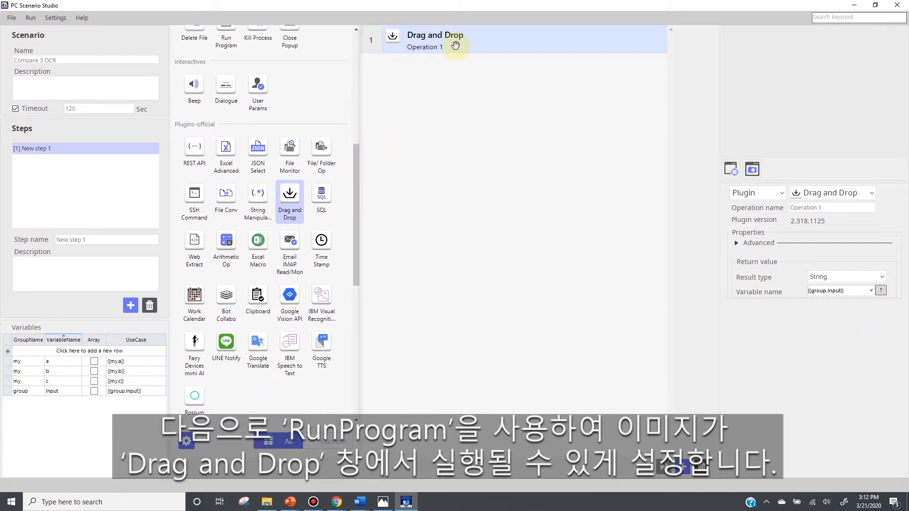
{"action": "left_click_drag", "start_coordinate": [228, 29], "coordinate": [420, 105]}
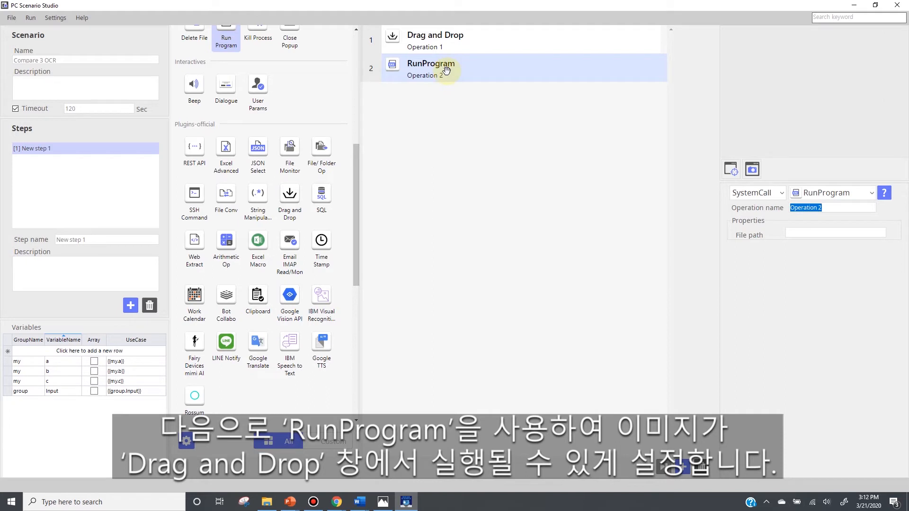
{"action": "right_click", "coordinate": [123, 393]}
{"action": "left_click", "coordinate": [126, 399]}
{"action": "right_click", "coordinate": [800, 232]}
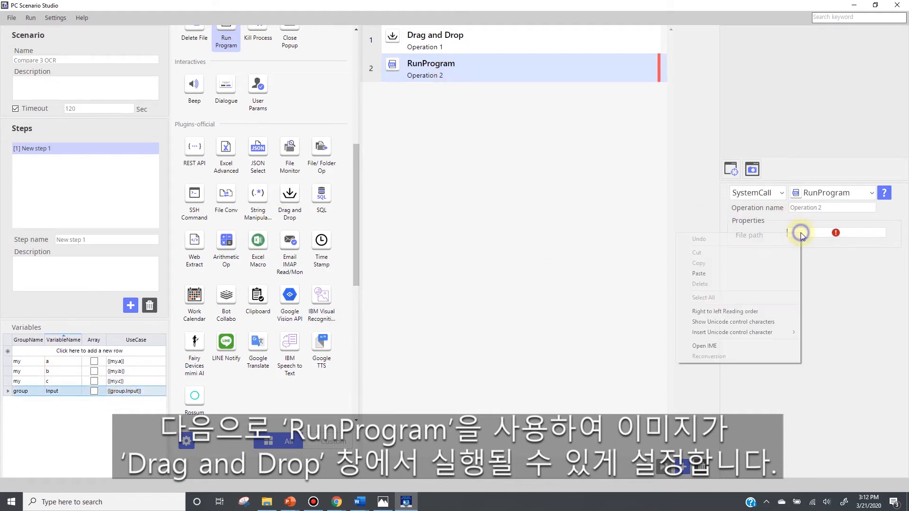
{"action": "left_click", "coordinate": [763, 273]}
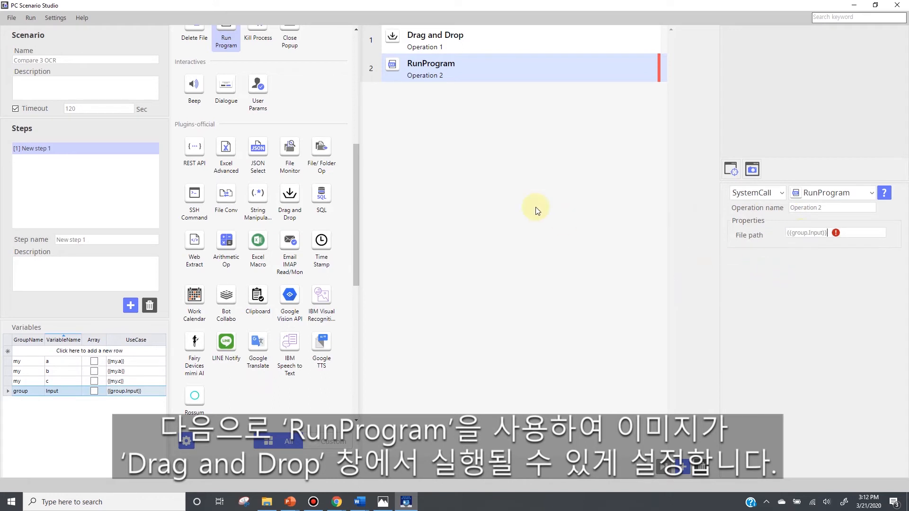
Rename the first scenario step as input and add a second step.
{"action": "left_click_drag", "start_coordinate": [92, 239], "coordinate": [7, 239]}
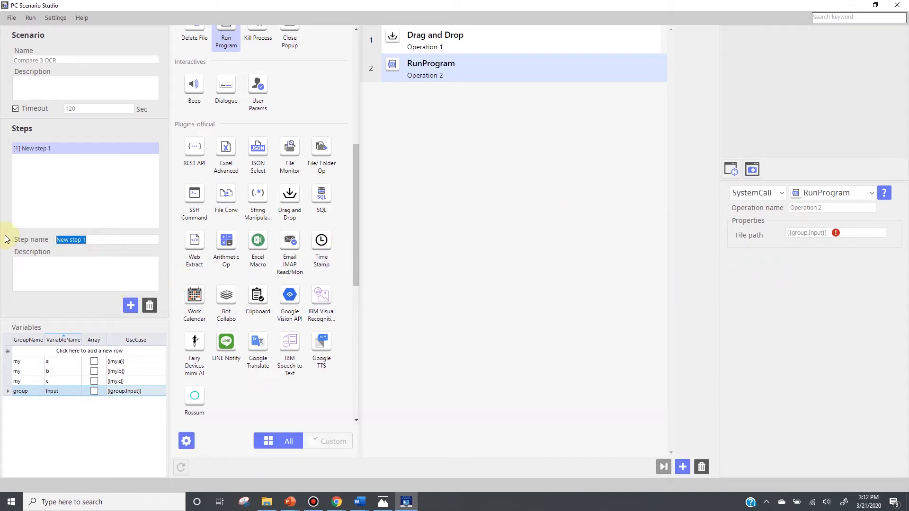
{"action": "type", "text": "Input"}
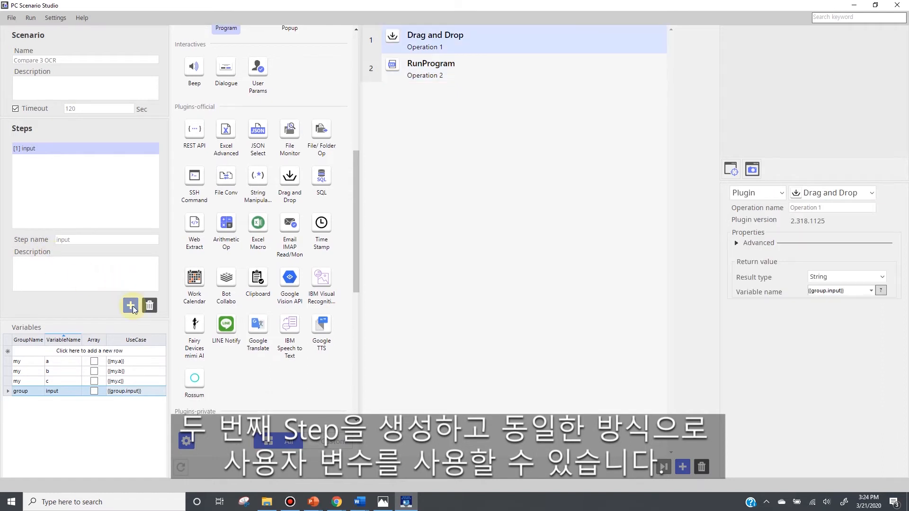
{"action": "left_click", "coordinate": [130, 305]}
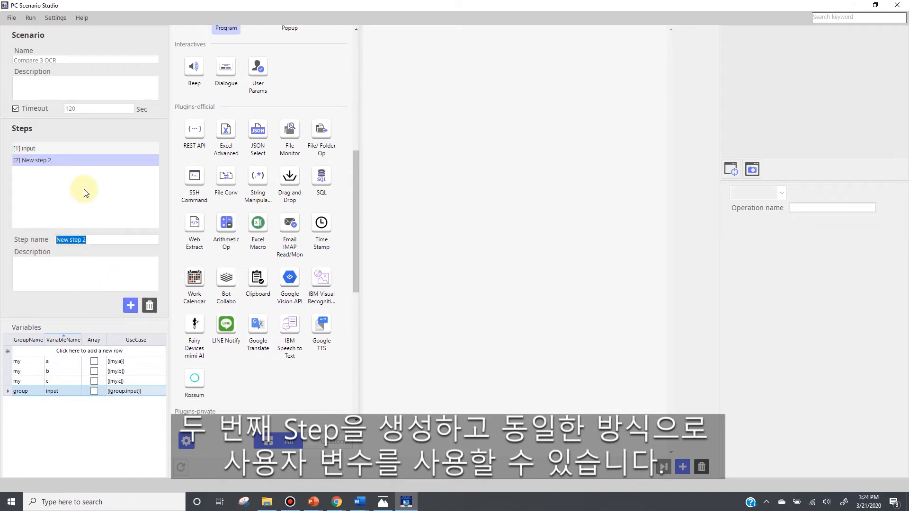
Add the private Tesseract plugin to the second step and set its image file to {{group.input}}.
{"action": "left_click_drag", "start_coordinate": [357, 246], "coordinate": [351, 401]}
{"action": "left_click_drag", "start_coordinate": [289, 389], "coordinate": [515, 257]}
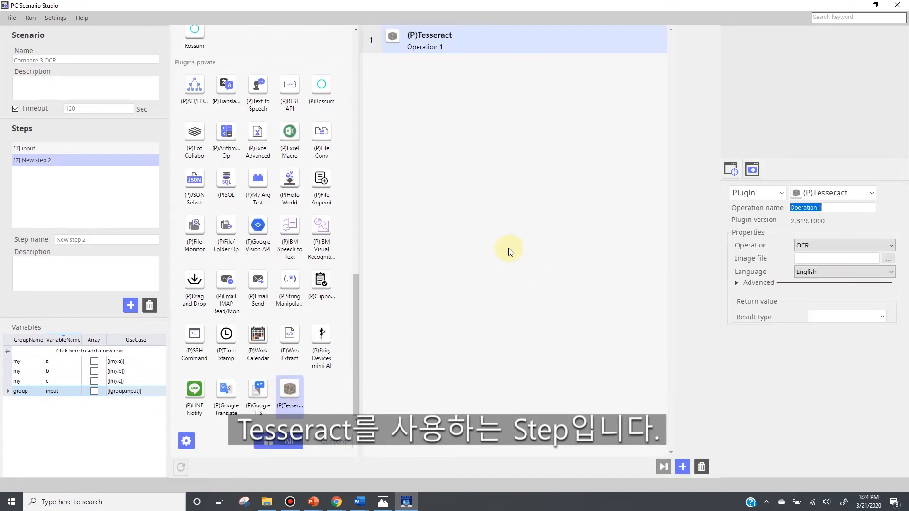
{"action": "left_click_drag", "start_coordinate": [356, 291], "coordinate": [368, 40]}
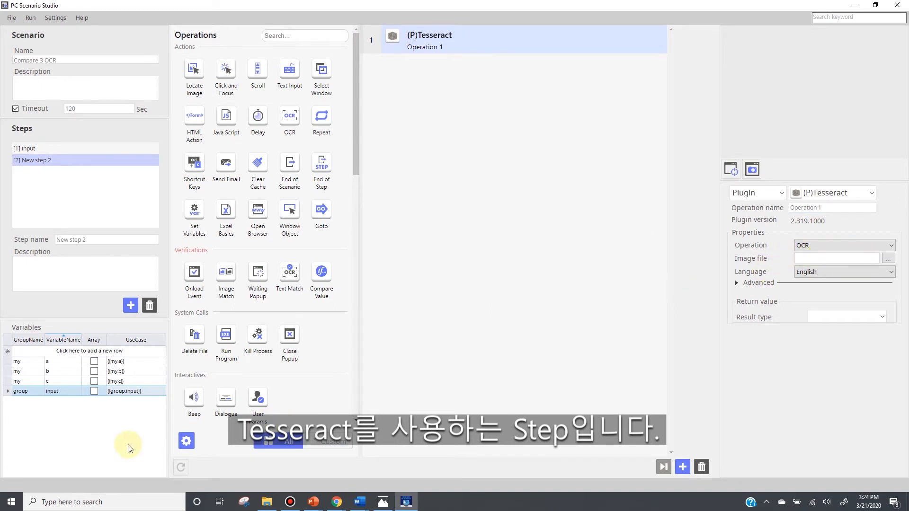
{"action": "right_click", "coordinate": [128, 393]}
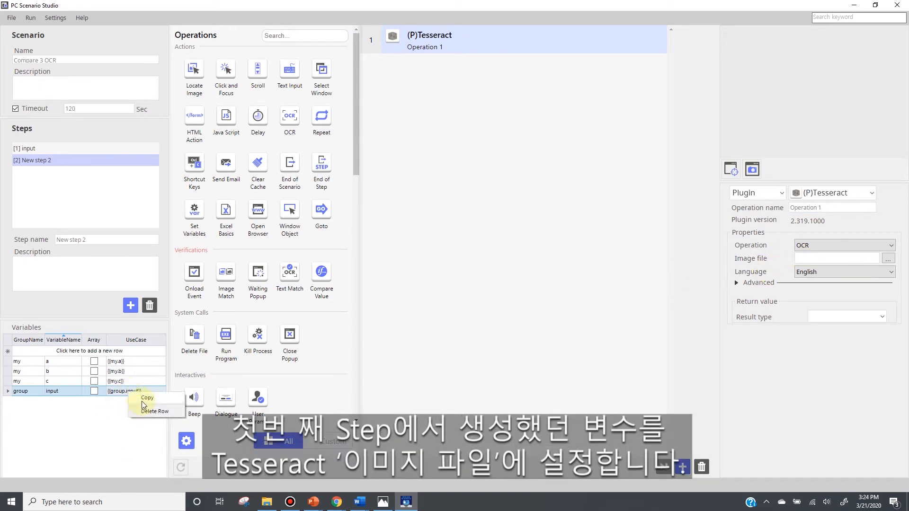
{"action": "left_click", "coordinate": [142, 401]}
{"action": "left_click", "coordinate": [803, 257]}
{"action": "right_click", "coordinate": [803, 260]}
{"action": "left_click", "coordinate": [759, 297]}
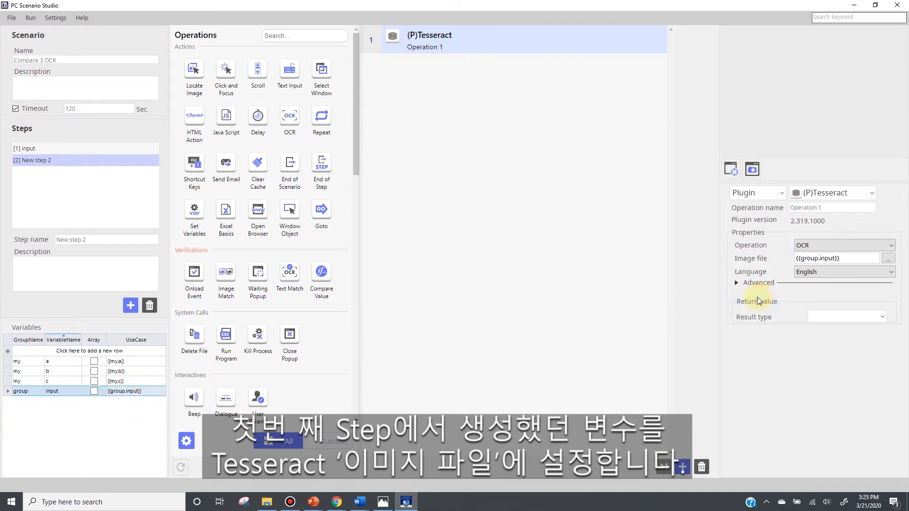
Create the variable tesseract in group and return the Tesseract result as a String stored in {{group.tesseract}}.
{"action": "left_click", "coordinate": [836, 318]}
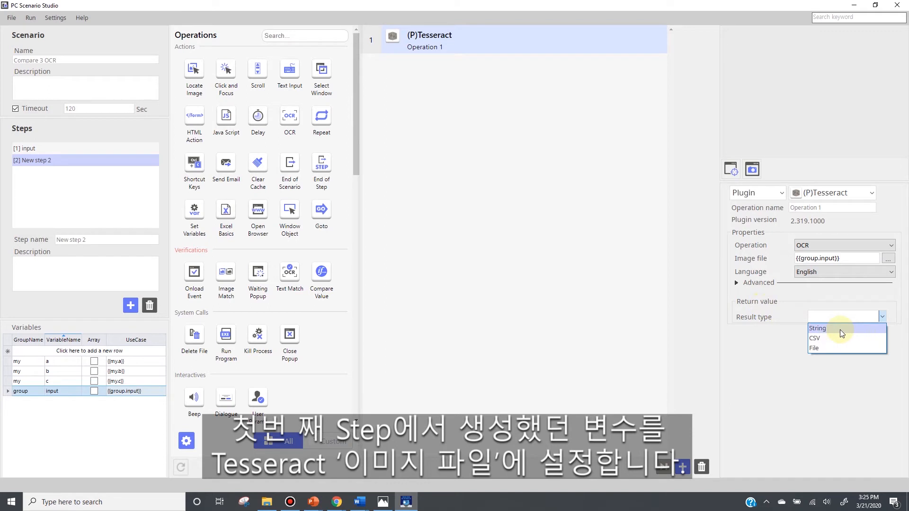
{"action": "left_click", "coordinate": [840, 329]}
{"action": "left_click", "coordinate": [73, 351]}
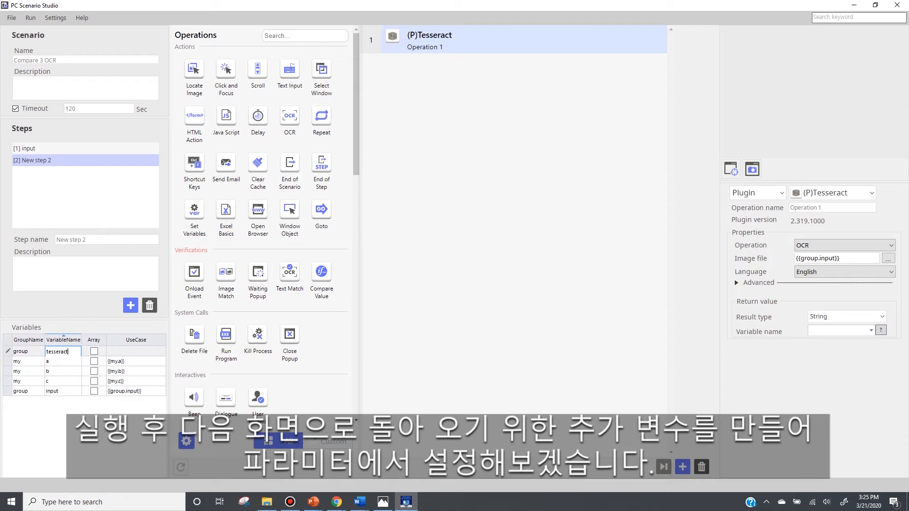
{"action": "left_click", "coordinate": [56, 342]}
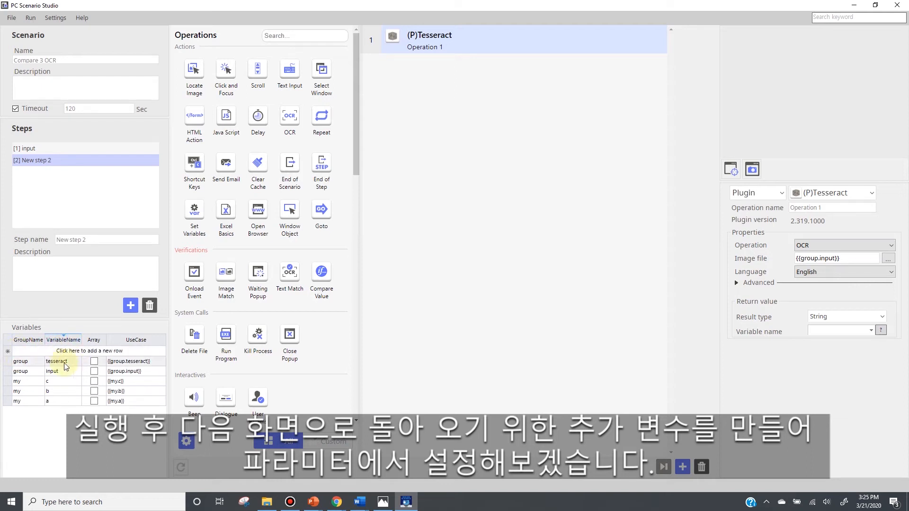
{"action": "left_click", "coordinate": [872, 331]}
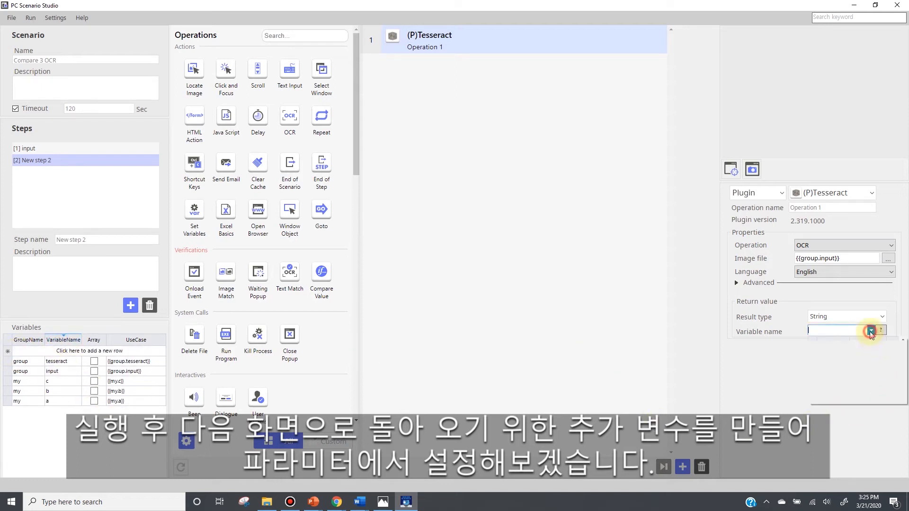
{"action": "left_click", "coordinate": [868, 386]}
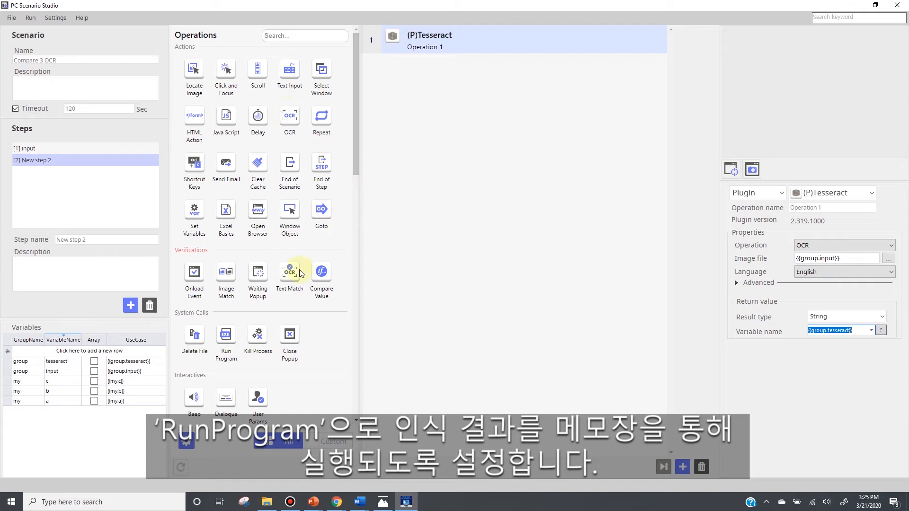
Add a Run Program operation after the Tesseract operation with notepad as its file path.
{"action": "left_click_drag", "start_coordinate": [228, 338], "coordinate": [464, 256]}
{"action": "left_click", "coordinate": [846, 236]}
{"action": "type", "text": "notepad"}
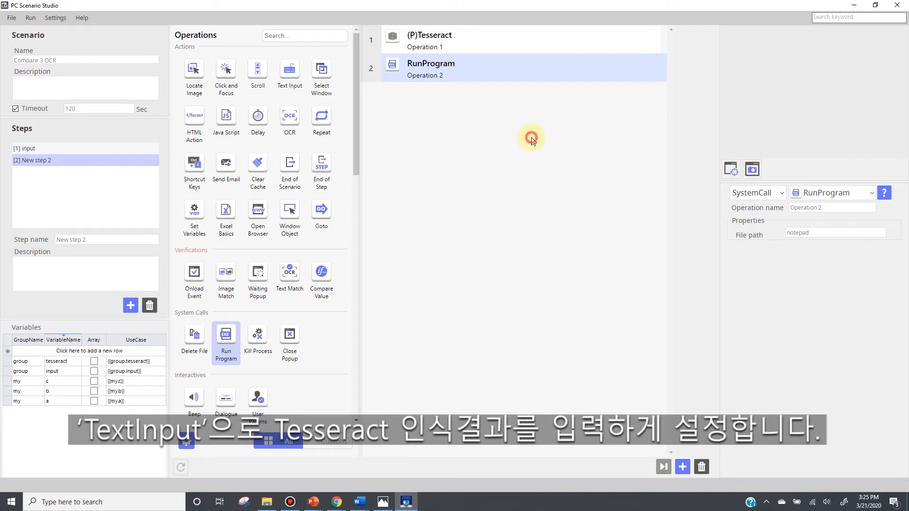
Add a Text Input operation after Run Program with input type UserVariable and the variable {{group.tesseract}}.
{"action": "left_click_drag", "start_coordinate": [289, 70], "coordinate": [441, 117]}
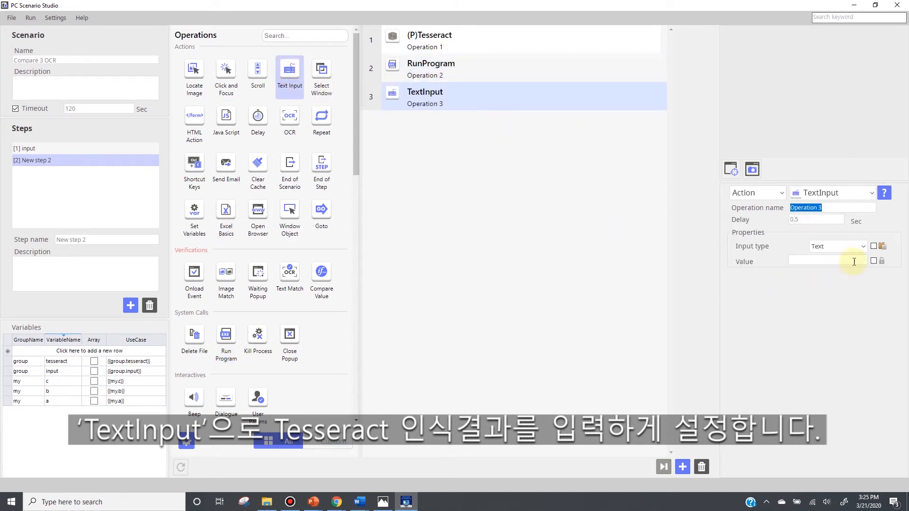
{"action": "left_click", "coordinate": [863, 246]}
{"action": "left_click", "coordinate": [828, 278]}
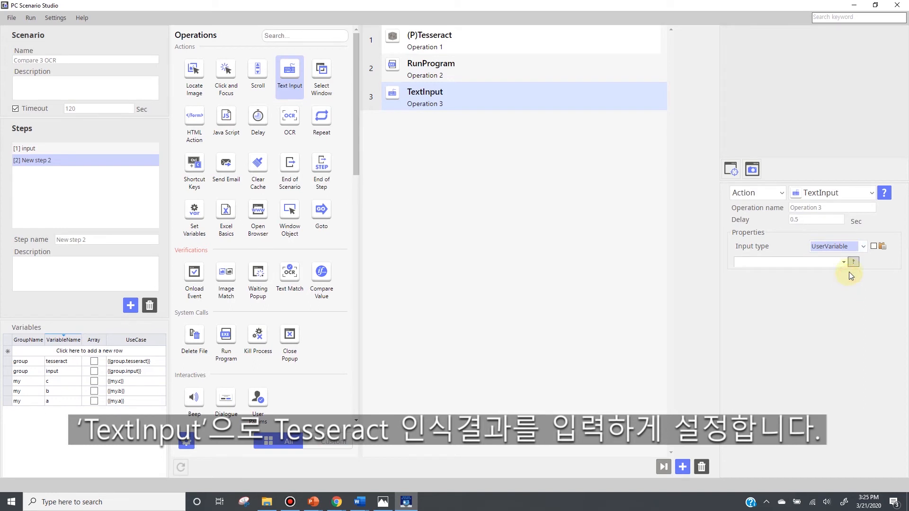
{"action": "left_click", "coordinate": [844, 262]}
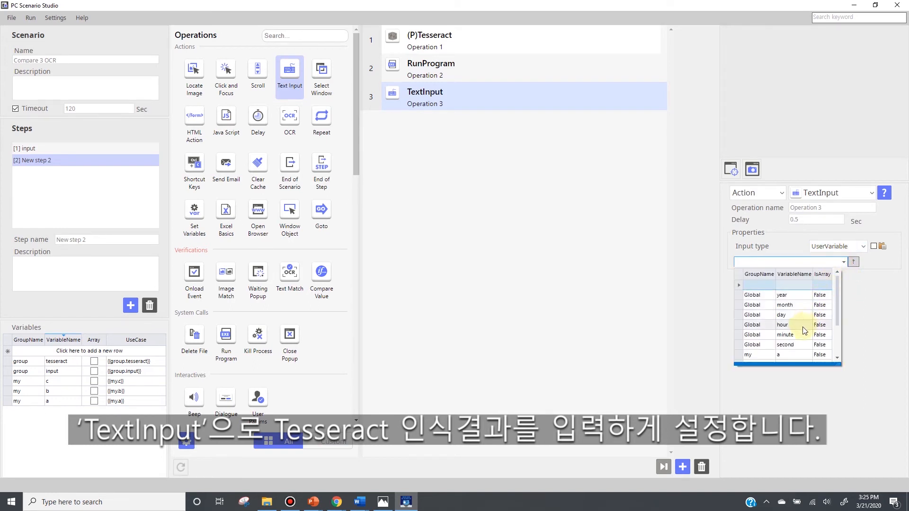
{"action": "scroll", "coordinate": [838, 348], "scroll_direction": "down", "scroll_amount": 3}
{"action": "left_click", "coordinate": [818, 351]}
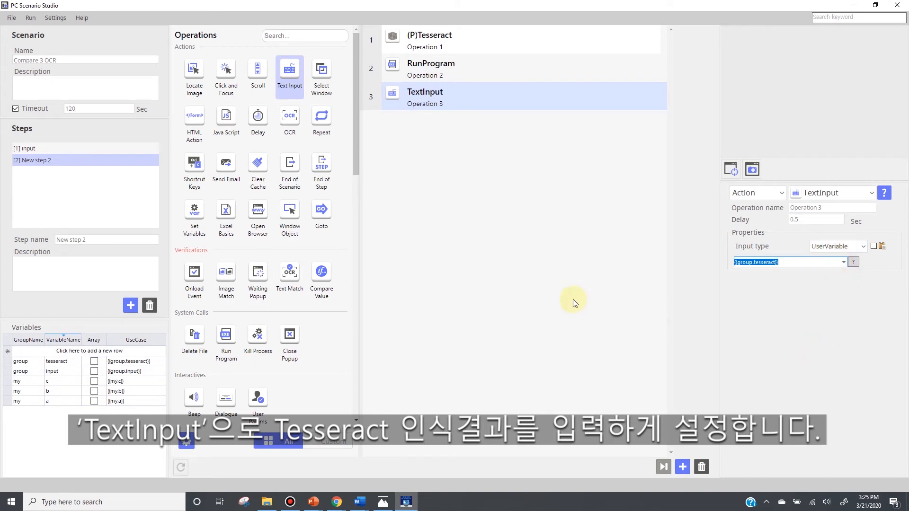
{"action": "left_click", "coordinate": [574, 300]}
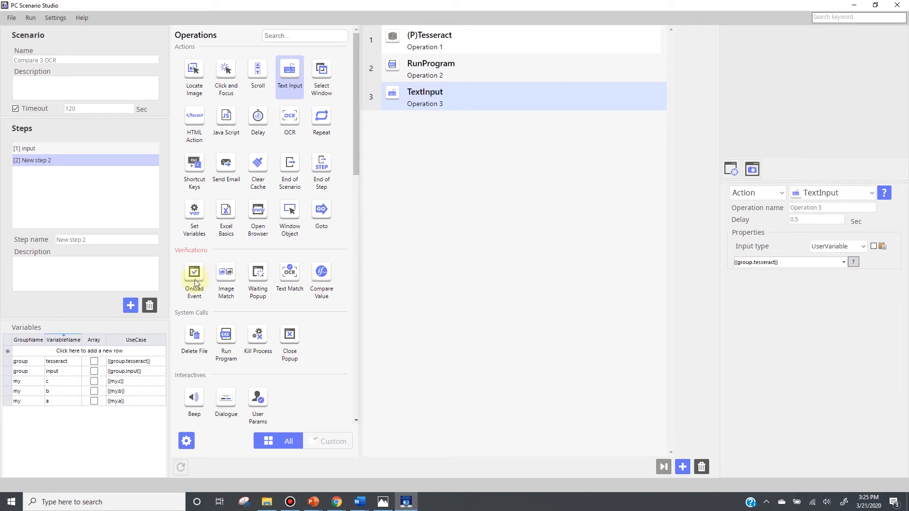
Rename the second scenario step as Tesseract and add two more steps after it.
{"action": "left_click_drag", "start_coordinate": [95, 238], "coordinate": [2, 242]}
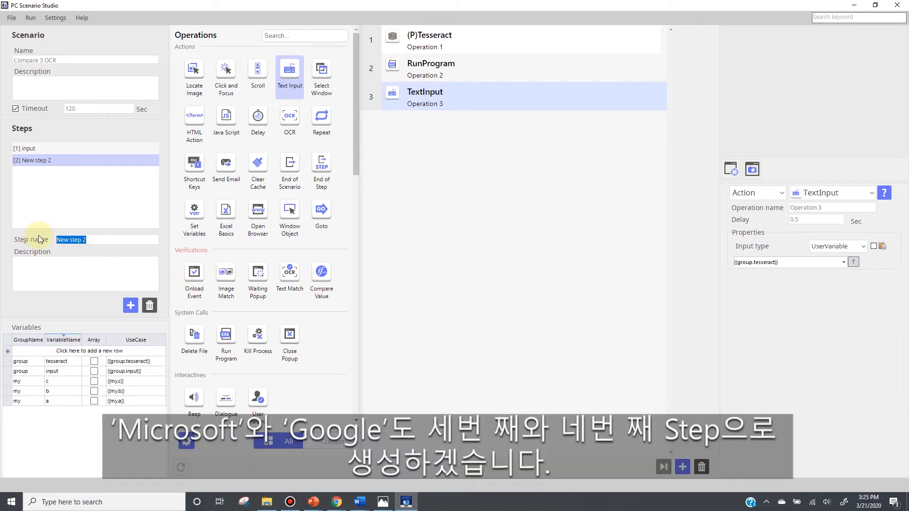
{"action": "type", "text": "Tesseract"}
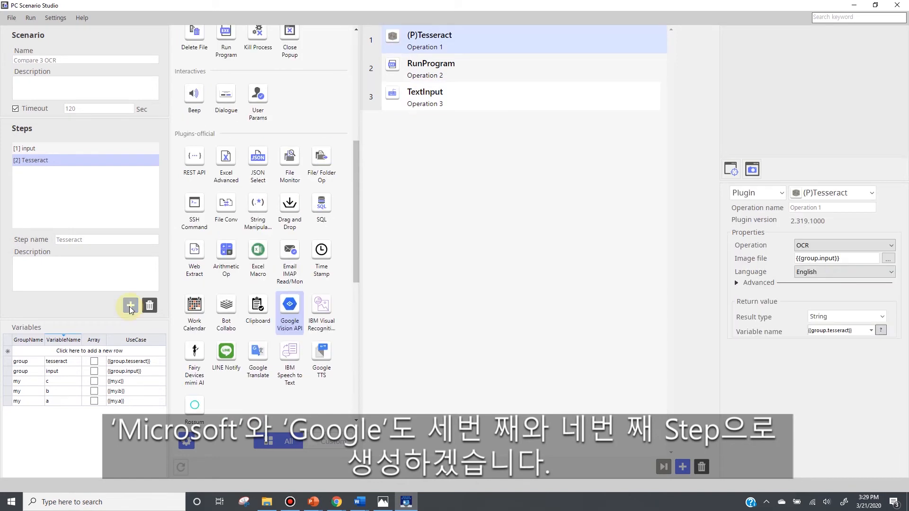
{"action": "left_click", "coordinate": [130, 305]}
{"action": "left_click", "coordinate": [130, 306]}
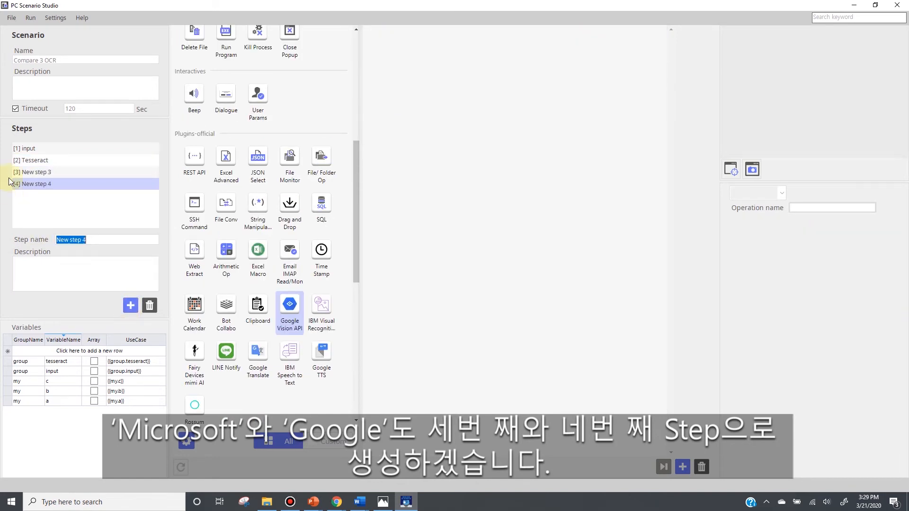
Rename the third scenario step as Microsoft and the fourth as Google.
{"action": "left_click", "coordinate": [28, 172]}
{"action": "left_click_drag", "start_coordinate": [89, 239], "coordinate": [40, 235]}
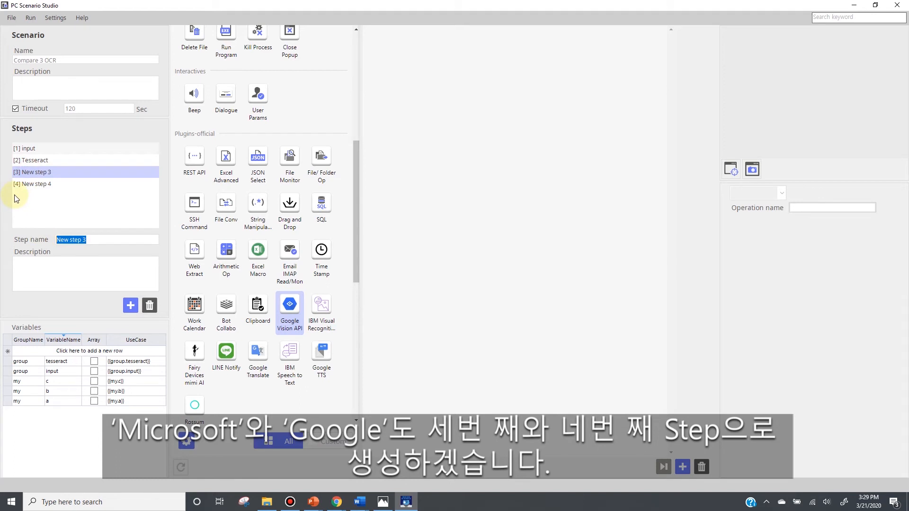
{"action": "type", "text": "M"}
{"action": "left_click", "coordinate": [38, 184]}
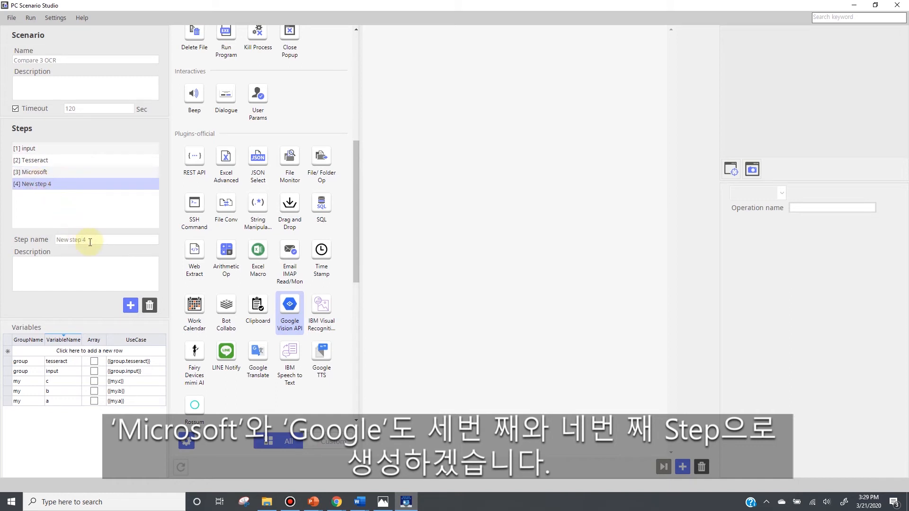
{"action": "left_click_drag", "start_coordinate": [89, 240], "coordinate": [51, 243]}
{"action": "type", "text": "Google"}
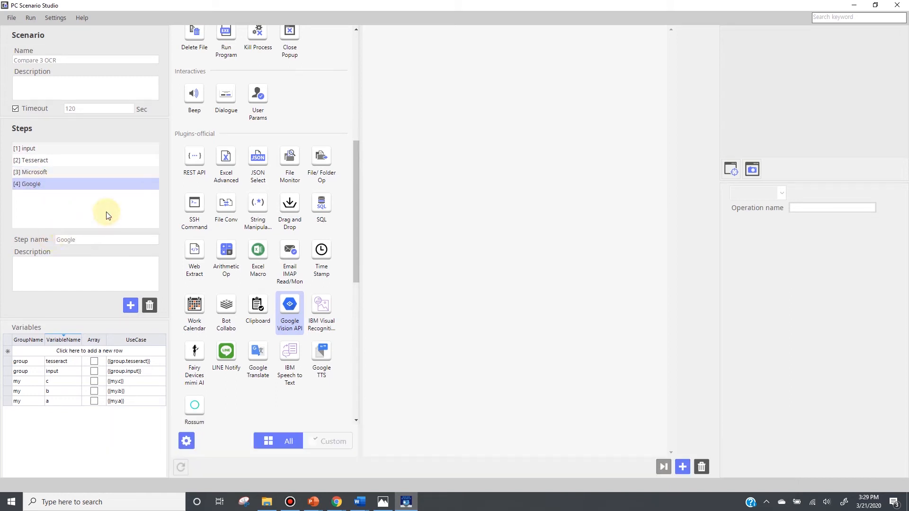
Copy all three operations of the Tesseract step to the Microsoft and Google steps.
{"action": "left_click", "coordinate": [77, 161]}
{"action": "left_click", "coordinate": [578, 100], "text": "shift"}
{"action": "right_click", "coordinate": [573, 101]}
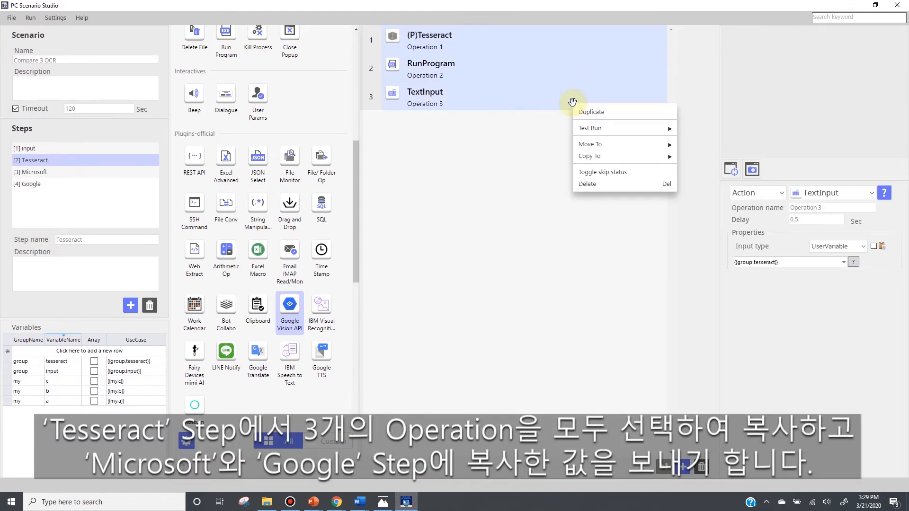
{"action": "mouse_move", "coordinate": [595, 156]}
{"action": "left_click", "coordinate": [533, 184]}
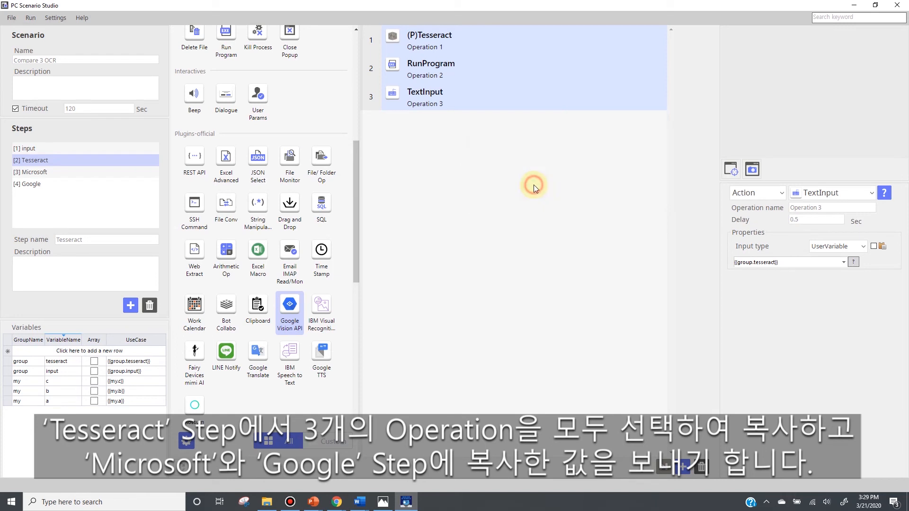
{"action": "right_click", "coordinate": [521, 100]}
{"action": "mouse_move", "coordinate": [540, 152]}
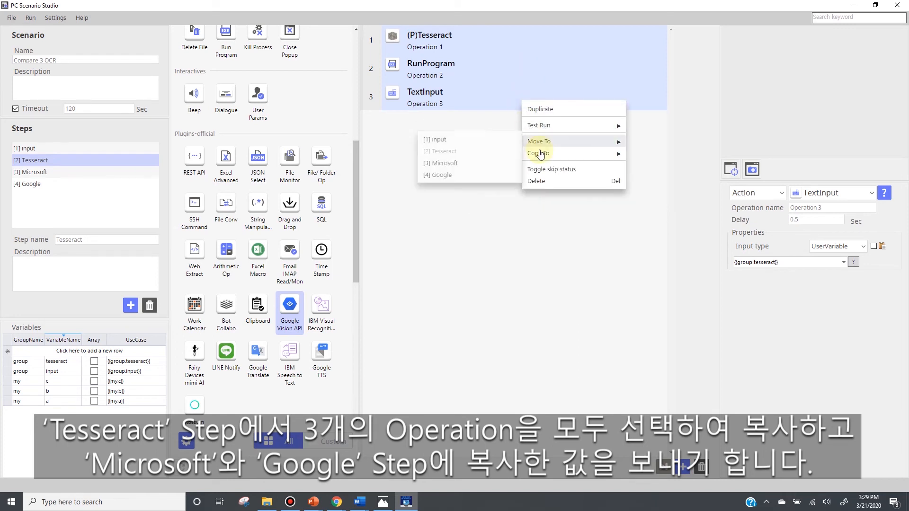
{"action": "left_click", "coordinate": [492, 190]}
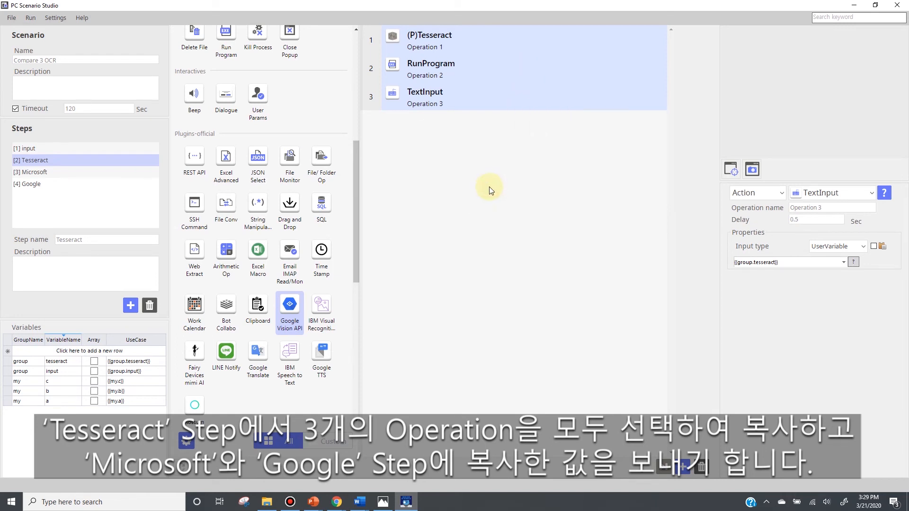
{"action": "left_click", "coordinate": [84, 172]}
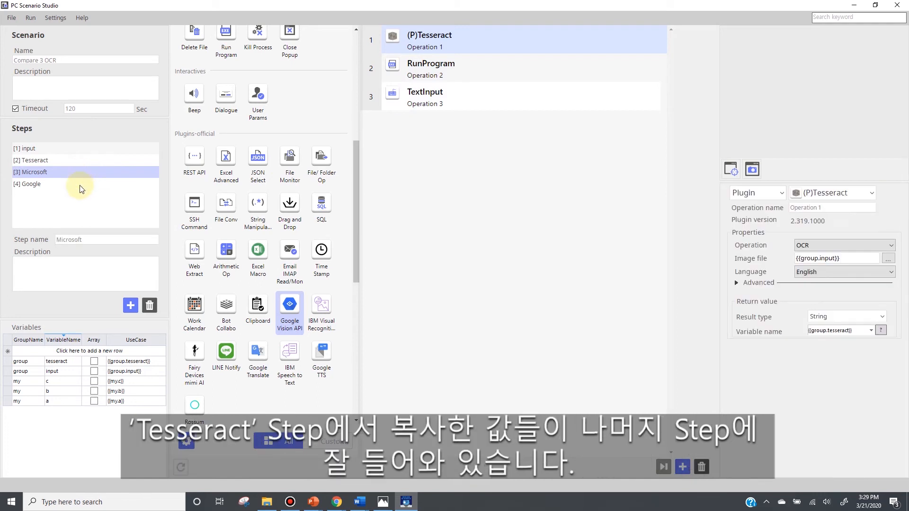
Replace the Tesseract operation in the Google step with a Google Vision API operation placed before Run Program.
{"action": "left_click", "coordinate": [80, 185]}
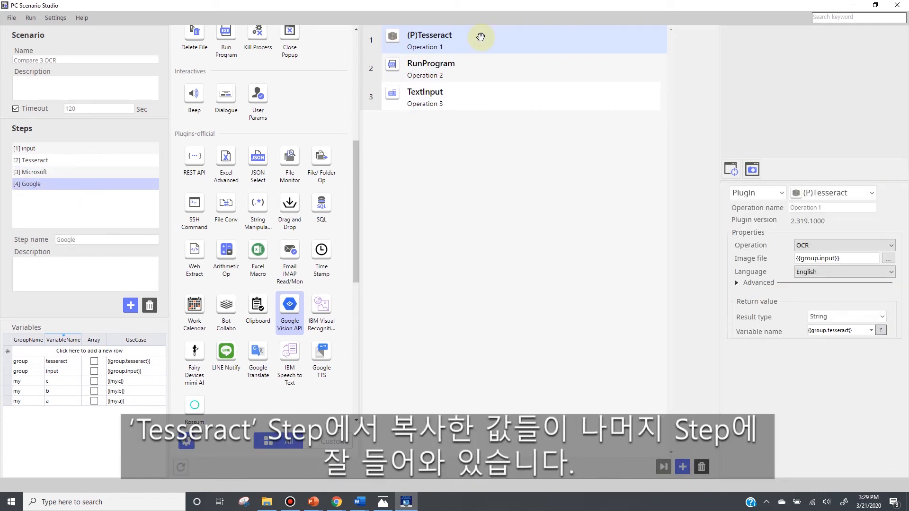
{"action": "left_click_drag", "start_coordinate": [289, 304], "coordinate": [462, 45]}
{"action": "left_click", "coordinate": [462, 45]}
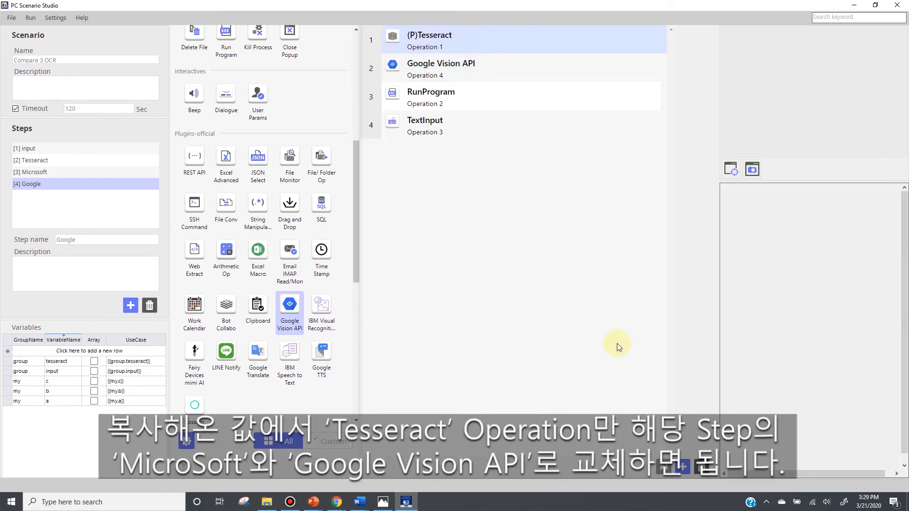
{"action": "key", "text": "Delete"}
{"action": "left_click", "coordinate": [490, 285]}
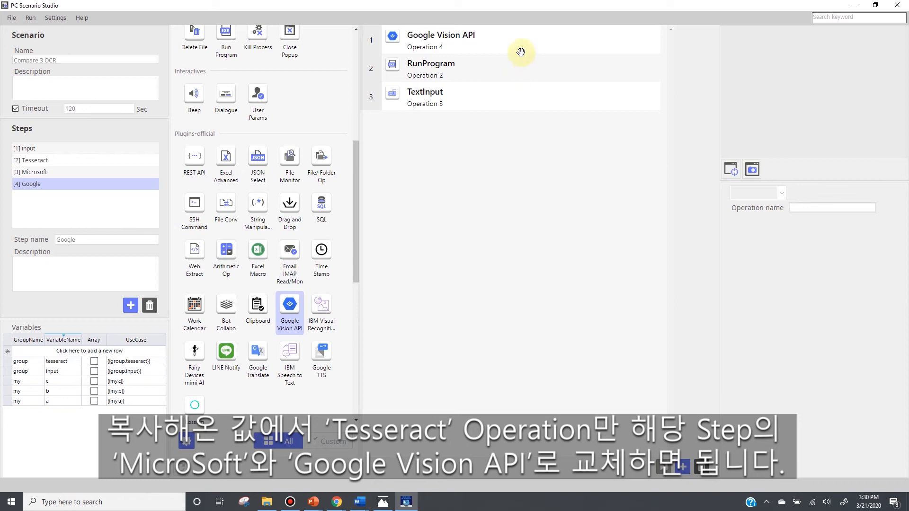
{"action": "left_click", "coordinate": [520, 37]}
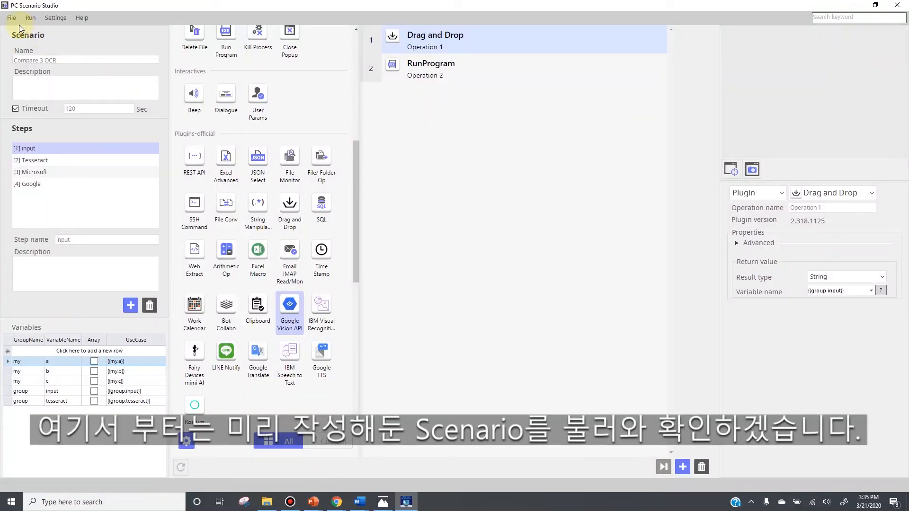
Load the scenario file Compare 3 AI OCR.bot from the Compare OCR folder without saving the current scenario.
{"action": "left_click", "coordinate": [11, 19]}
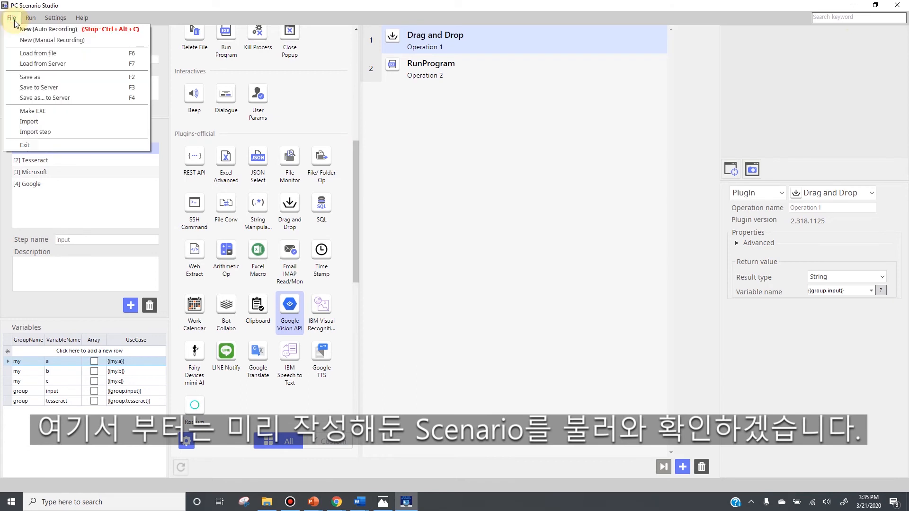
{"action": "left_click", "coordinate": [18, 55]}
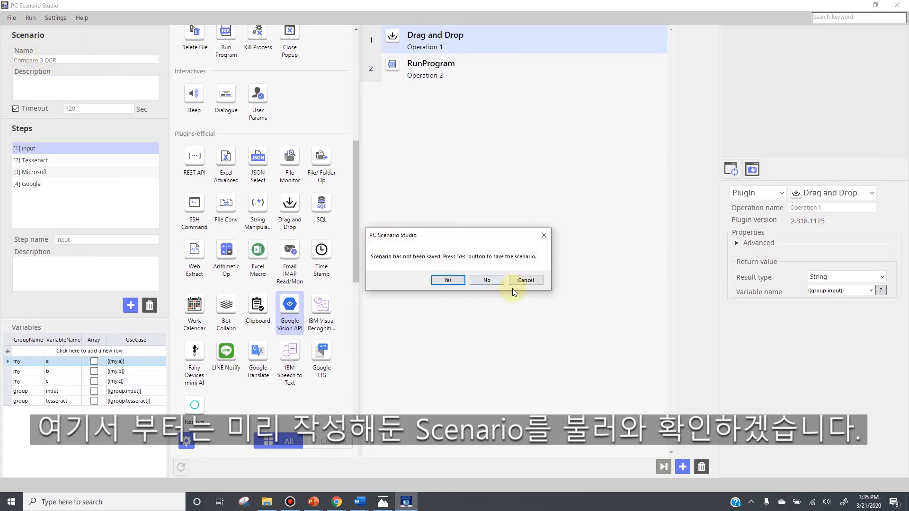
{"action": "left_click", "coordinate": [488, 280]}
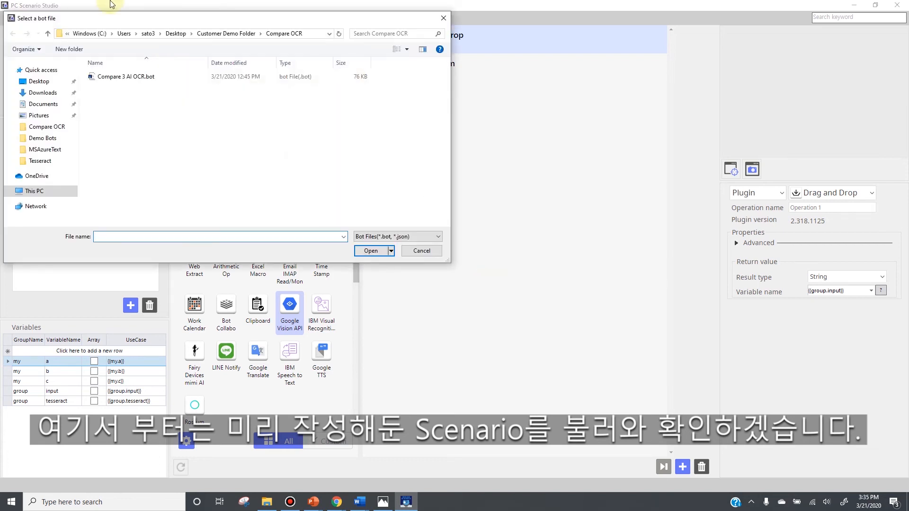
{"action": "left_click", "coordinate": [130, 79]}
{"action": "left_click", "coordinate": [370, 251]}
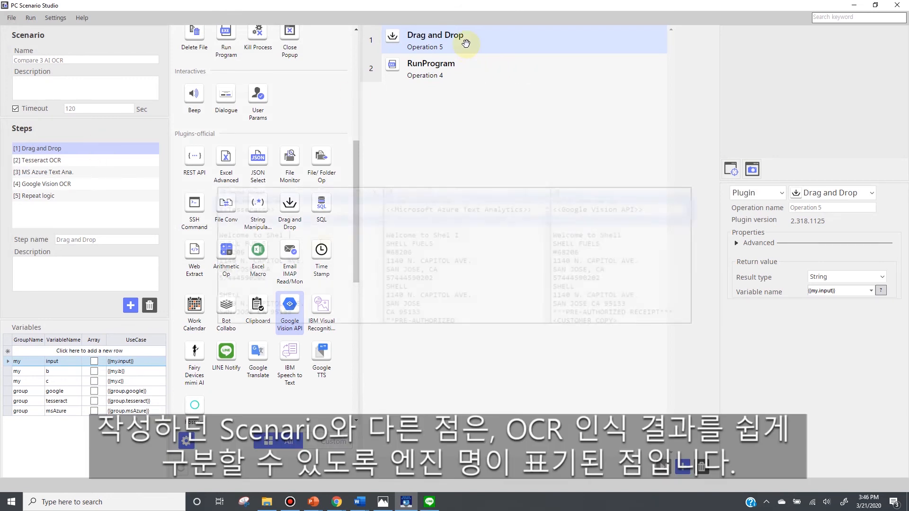
Examine the engine-name text input and shortcut keys in the Tesseract OCR step, and the MS Azure, Google Vision and Repeat logic steps.
{"action": "left_click", "coordinate": [75, 161]}
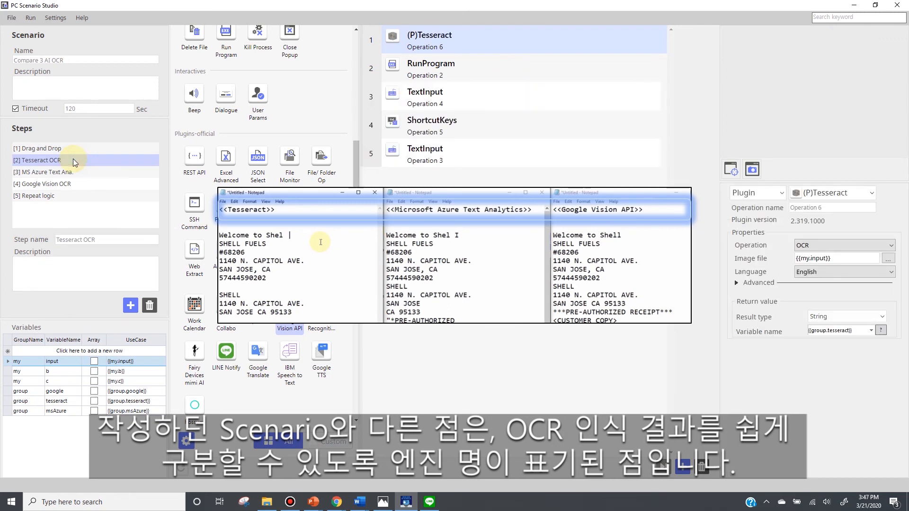
{"action": "left_click", "coordinate": [421, 98]}
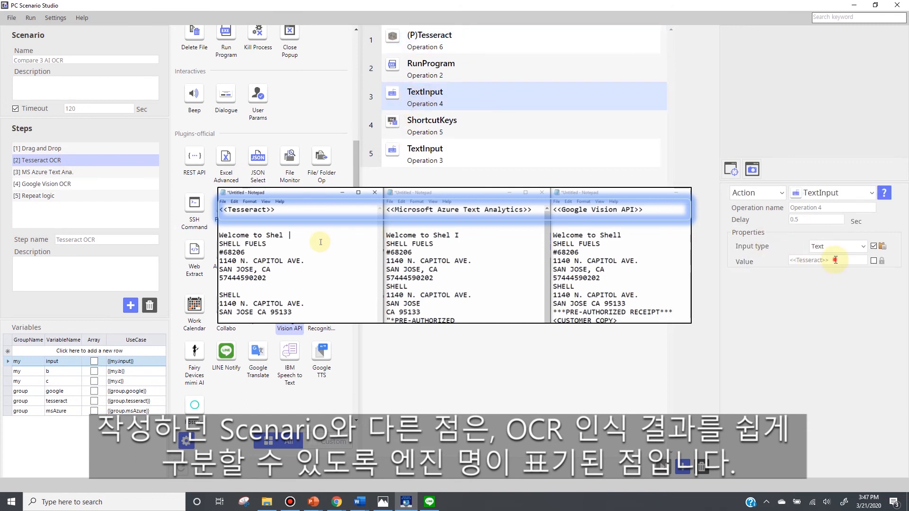
{"action": "left_click_drag", "start_coordinate": [835, 260], "coordinate": [775, 262]}
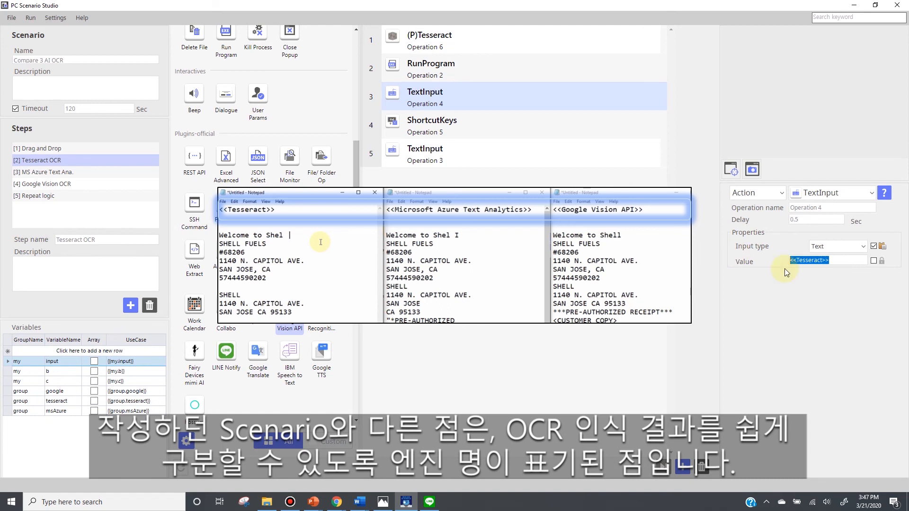
{"action": "left_click", "coordinate": [508, 121]}
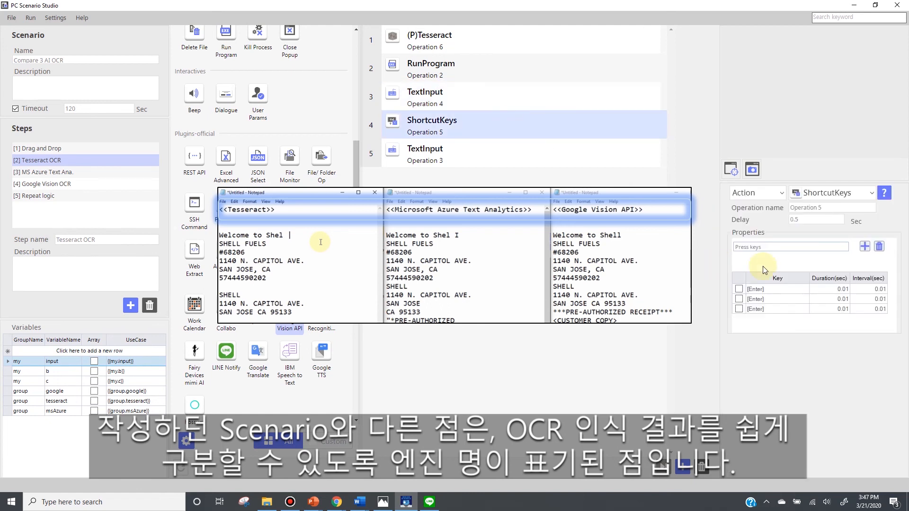
{"action": "left_click", "coordinate": [41, 175]}
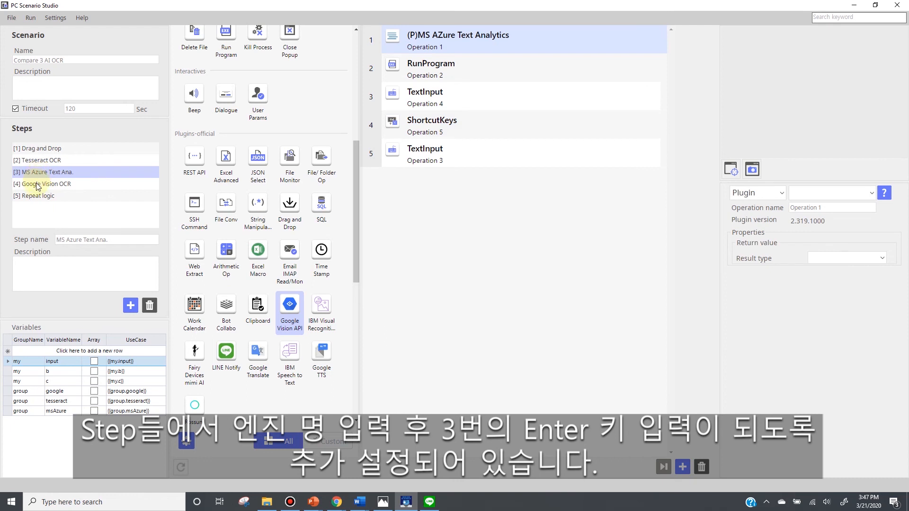
{"action": "left_click", "coordinate": [38, 184]}
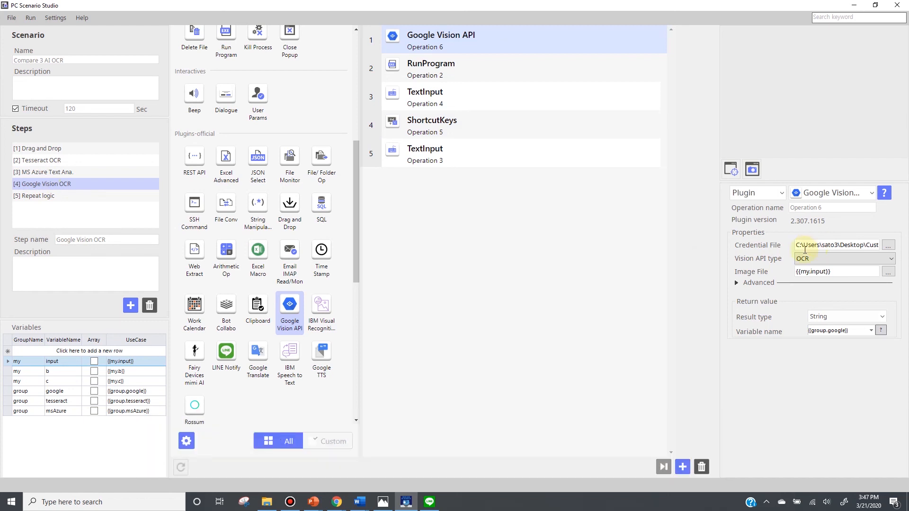
{"action": "left_click", "coordinate": [64, 197]}
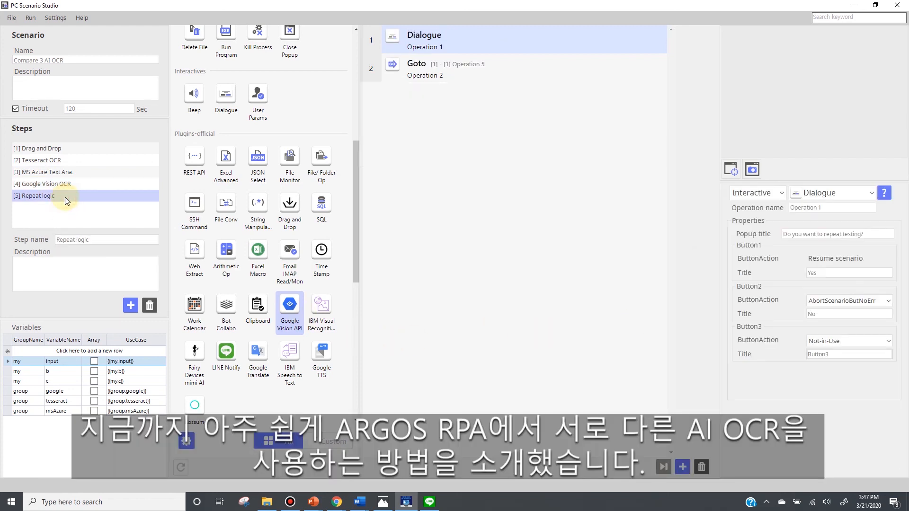